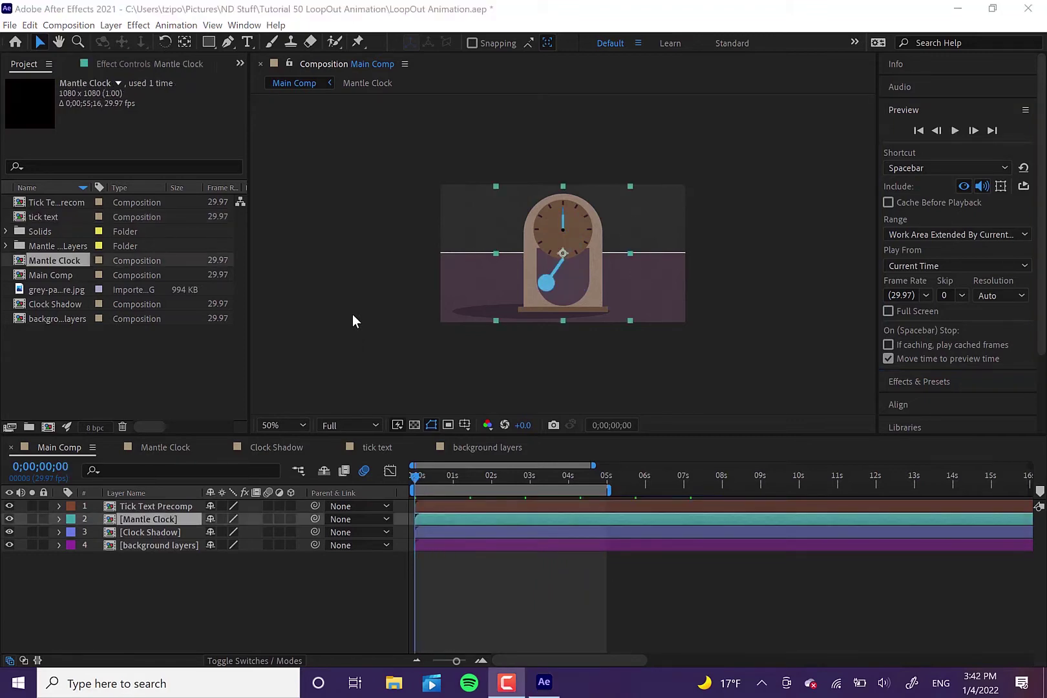
Open the Mantle Clock composition and move the pendulum layer's anchor point to the upper end of its rod.
{"action": "double_click", "coordinate": [156, 519]}
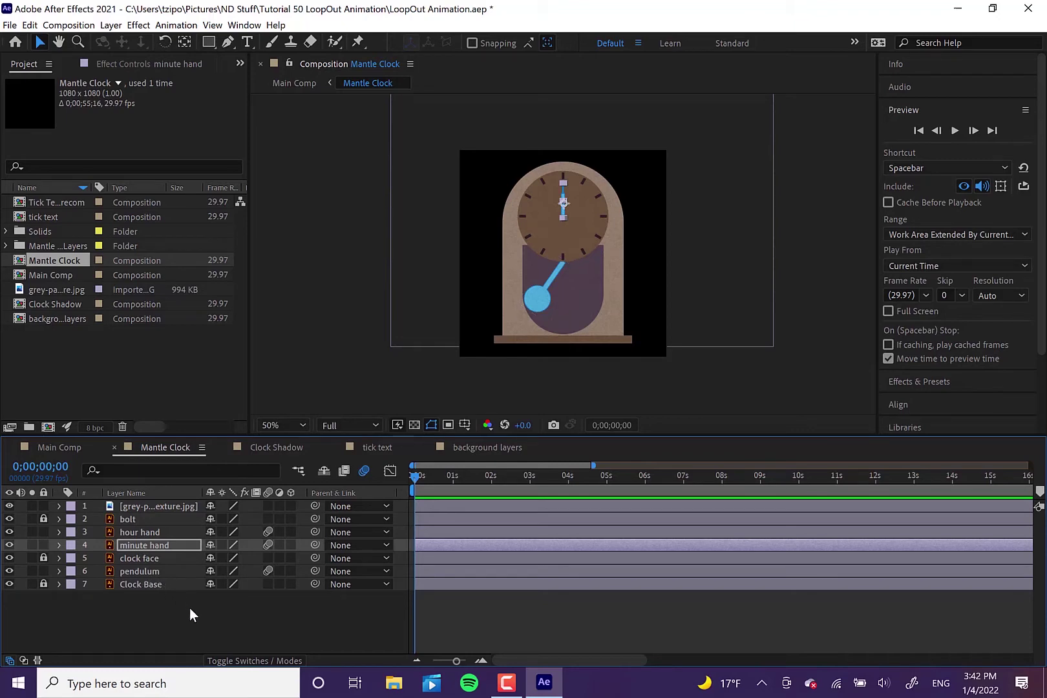
{"action": "key", "text": "y"}
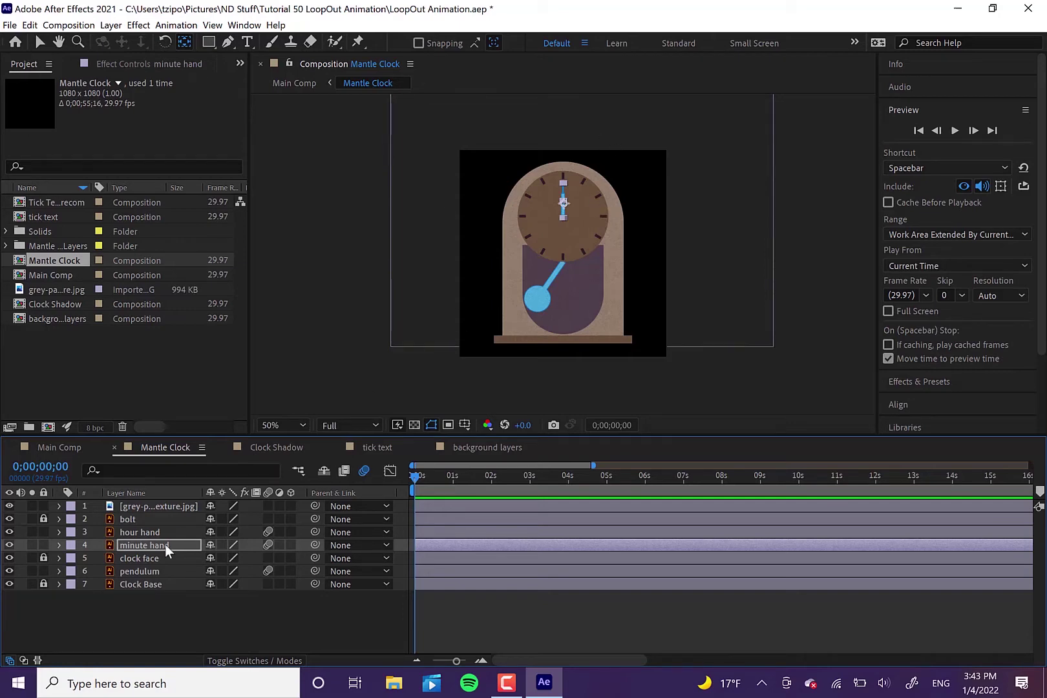
{"action": "left_click", "coordinate": [145, 573]}
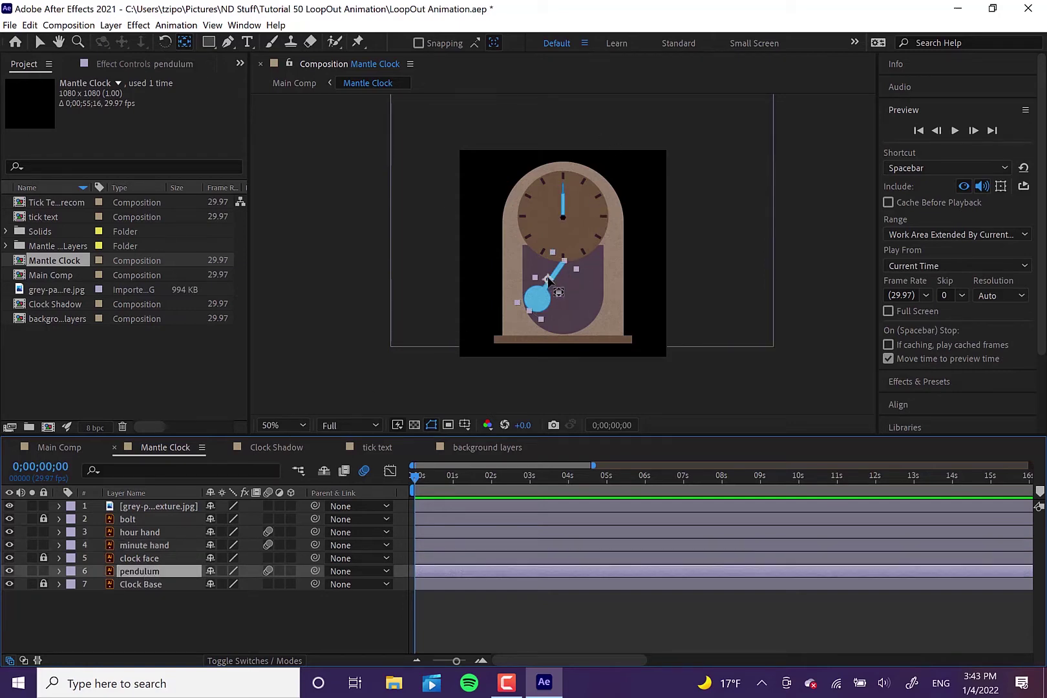
{"action": "left_click", "coordinate": [547, 278]}
{"action": "left_click_drag", "start_coordinate": [547, 279], "coordinate": [565, 263]}
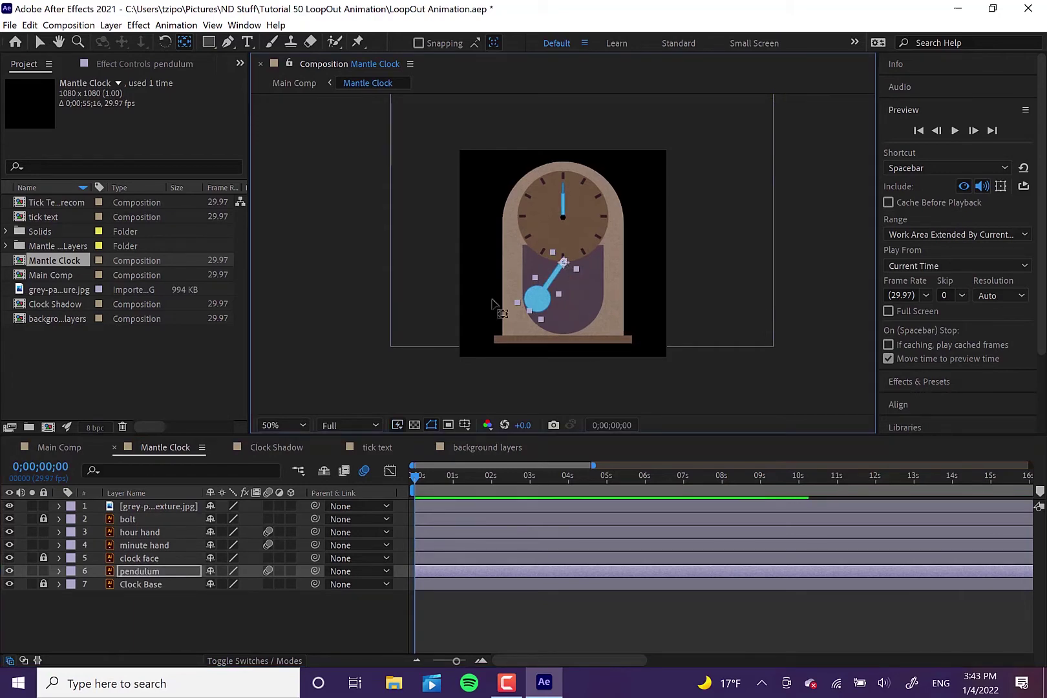
Move the anchor points of the hour hand and minute hand layers to the bolt at the clock face's center.
{"action": "left_click", "coordinate": [141, 537]}
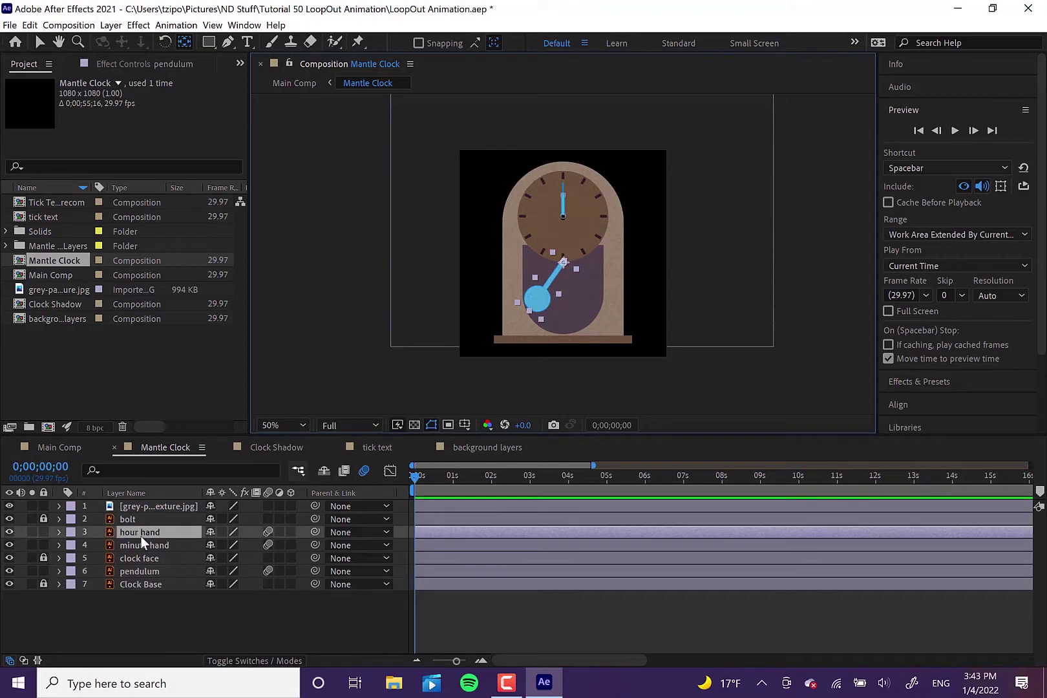
{"action": "left_click_drag", "start_coordinate": [565, 207], "coordinate": [563, 219]}
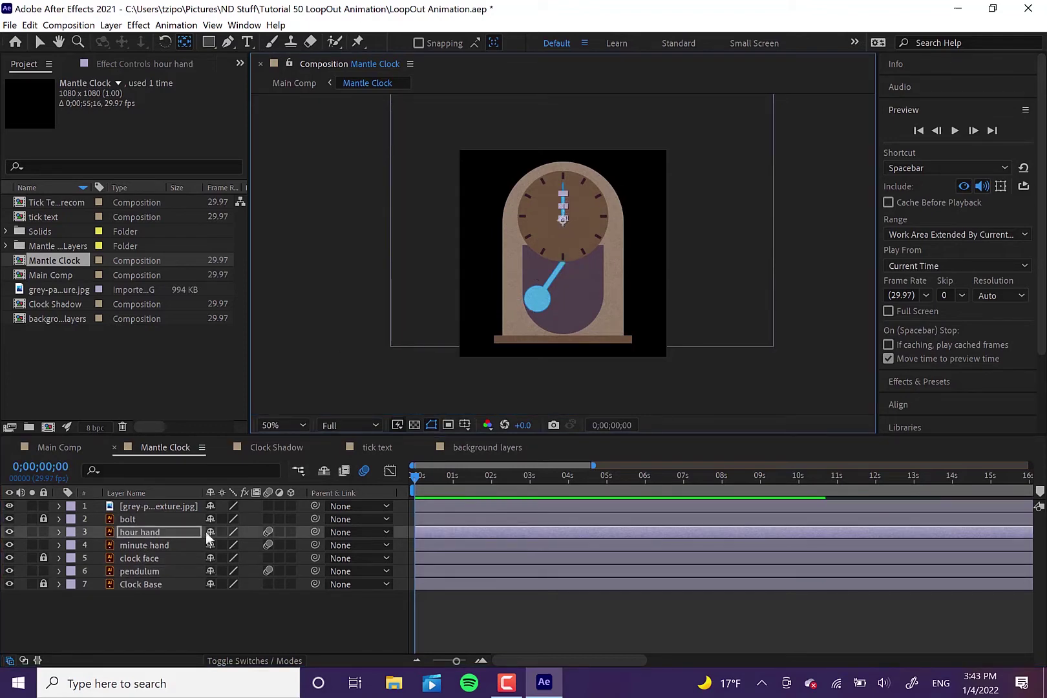
{"action": "left_click", "coordinate": [161, 542]}
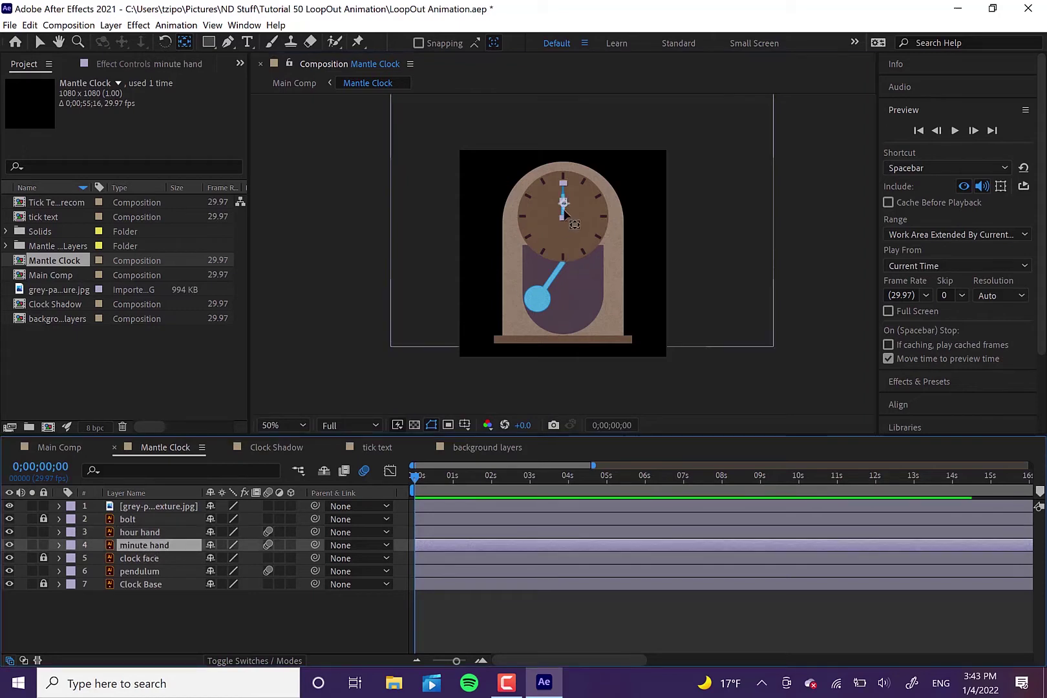
{"action": "left_click_drag", "start_coordinate": [565, 204], "coordinate": [563, 220]}
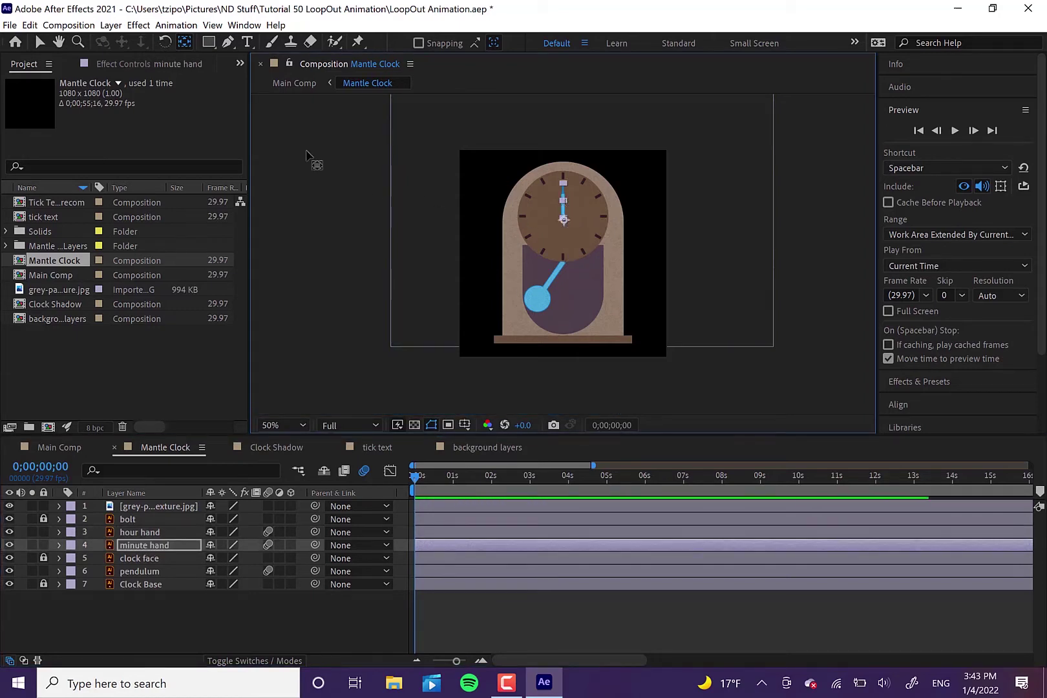
{"action": "key", "text": "v"}
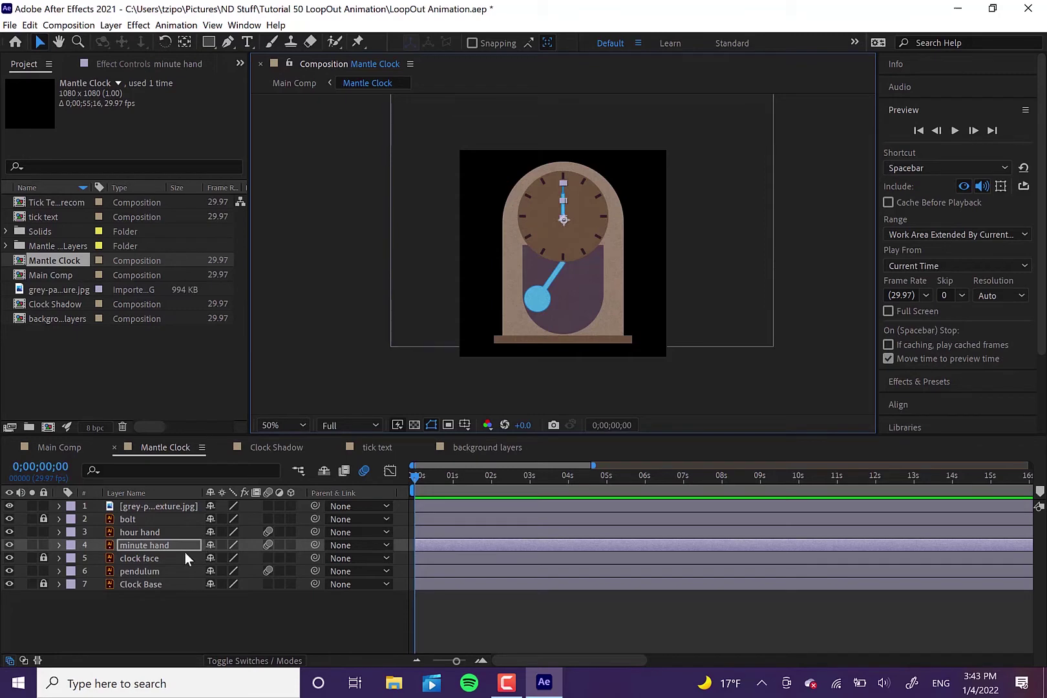
Set the pendulum layer's rotation to 30° and keyframe it at 0;00;00;00.
{"action": "left_click", "coordinate": [134, 571]}
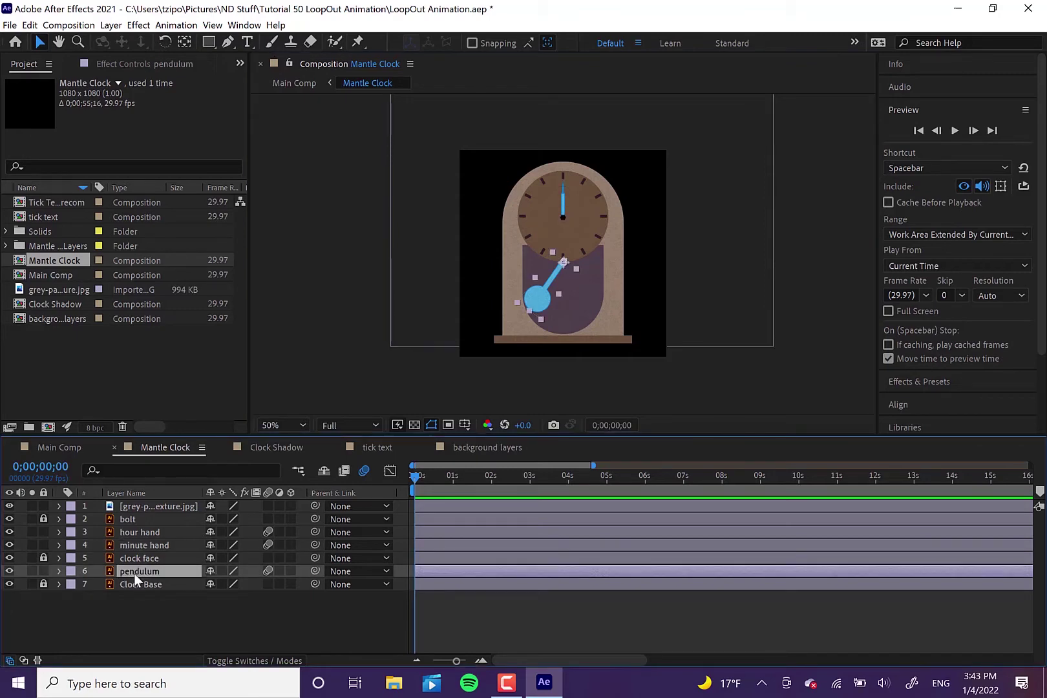
{"action": "key", "text": "r"}
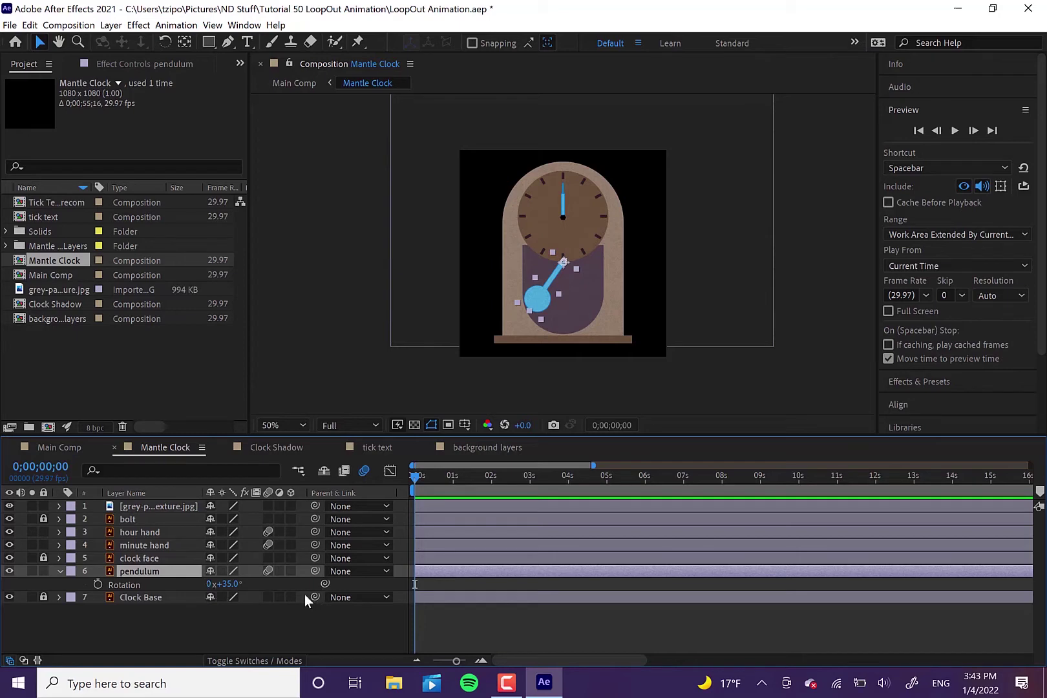
{"action": "left_click", "coordinate": [235, 585]}
{"action": "type", "text": "30"}
{"action": "key", "text": "Return"}
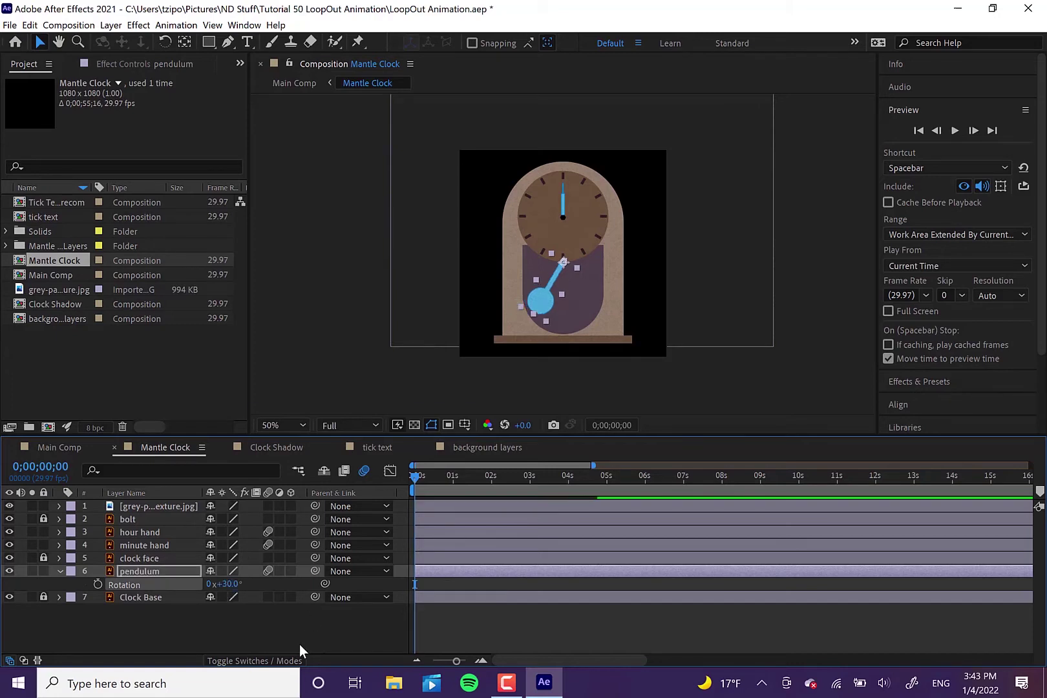
{"action": "left_click", "coordinate": [98, 584]}
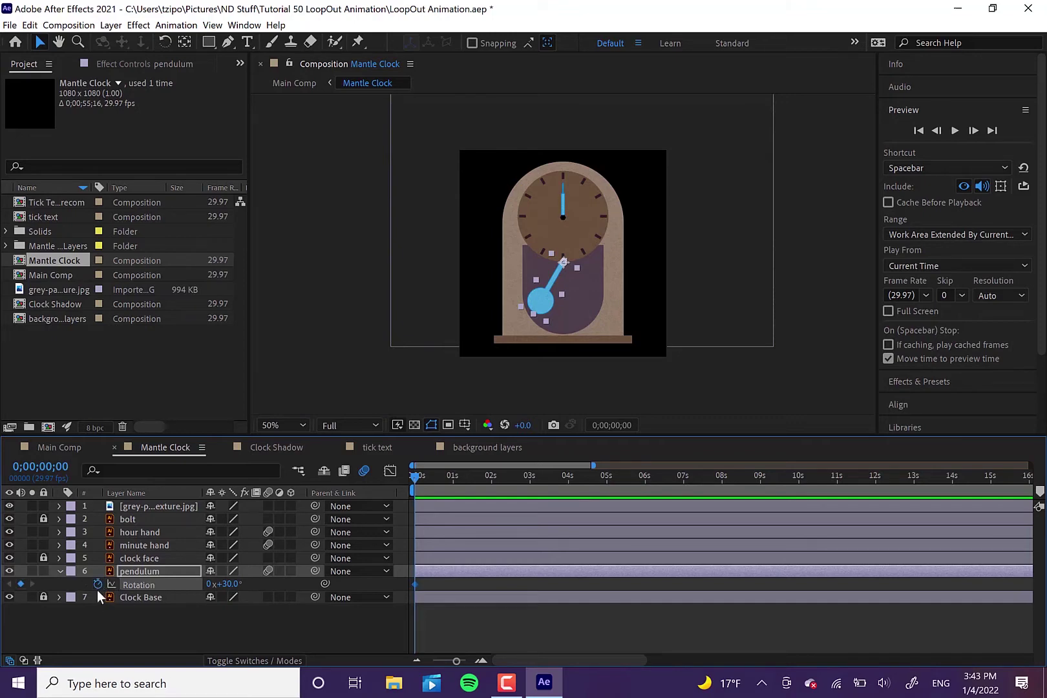
Add a pendulum rotation keyframe of -30° at 0;00;01;17.
{"action": "left_click", "coordinate": [476, 480]}
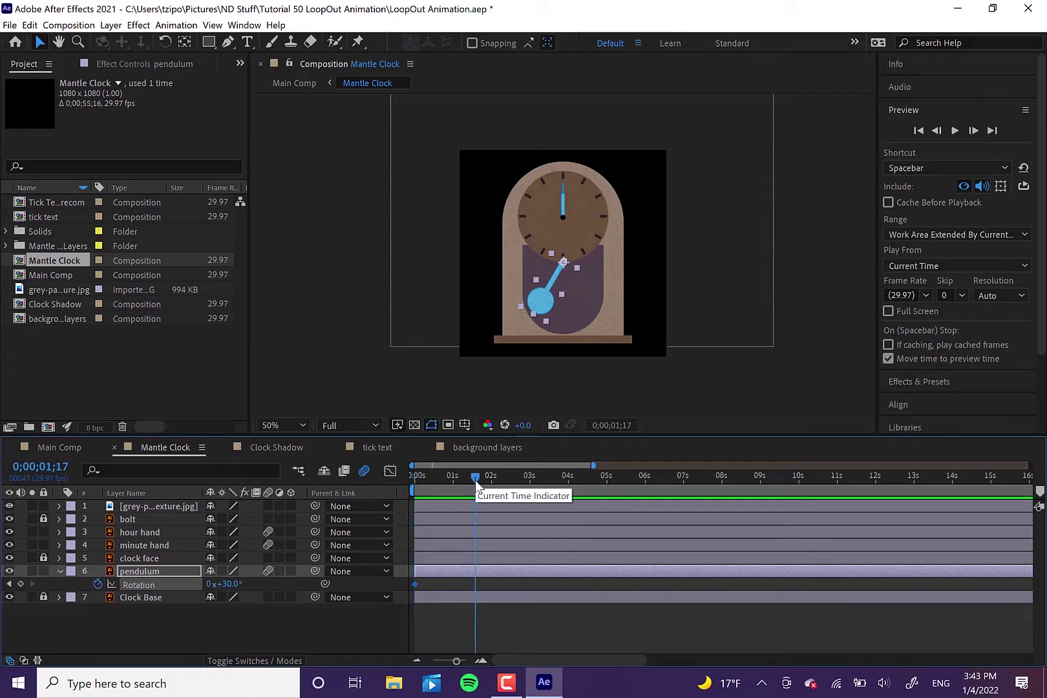
{"action": "left_click", "coordinate": [227, 585]}
{"action": "type", "text": "-30"}
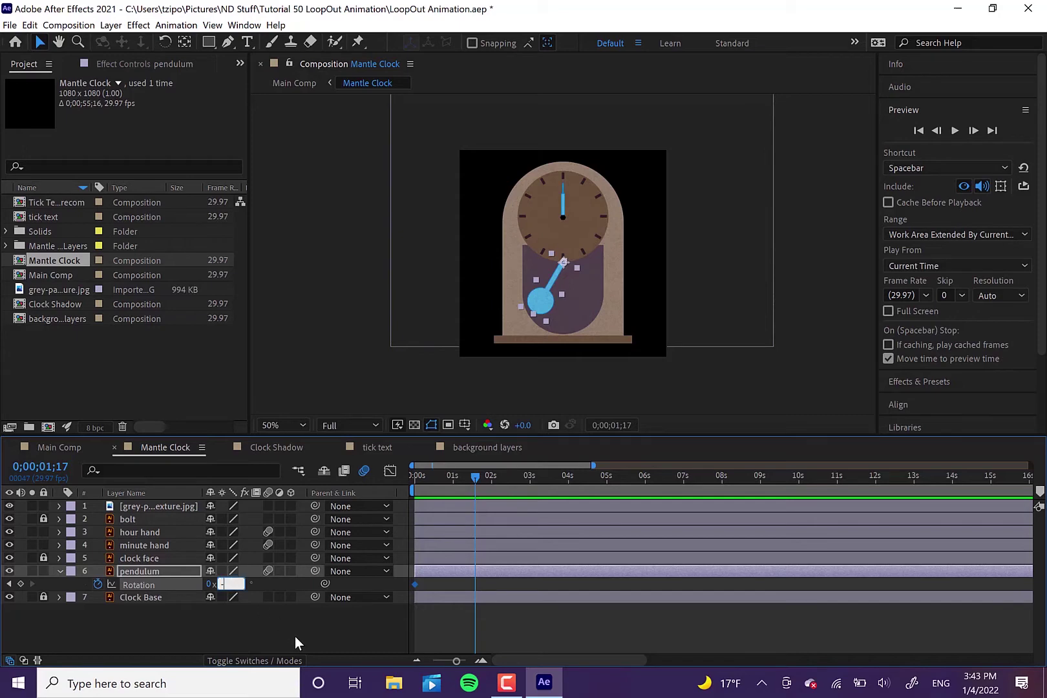
{"action": "key", "text": "Return"}
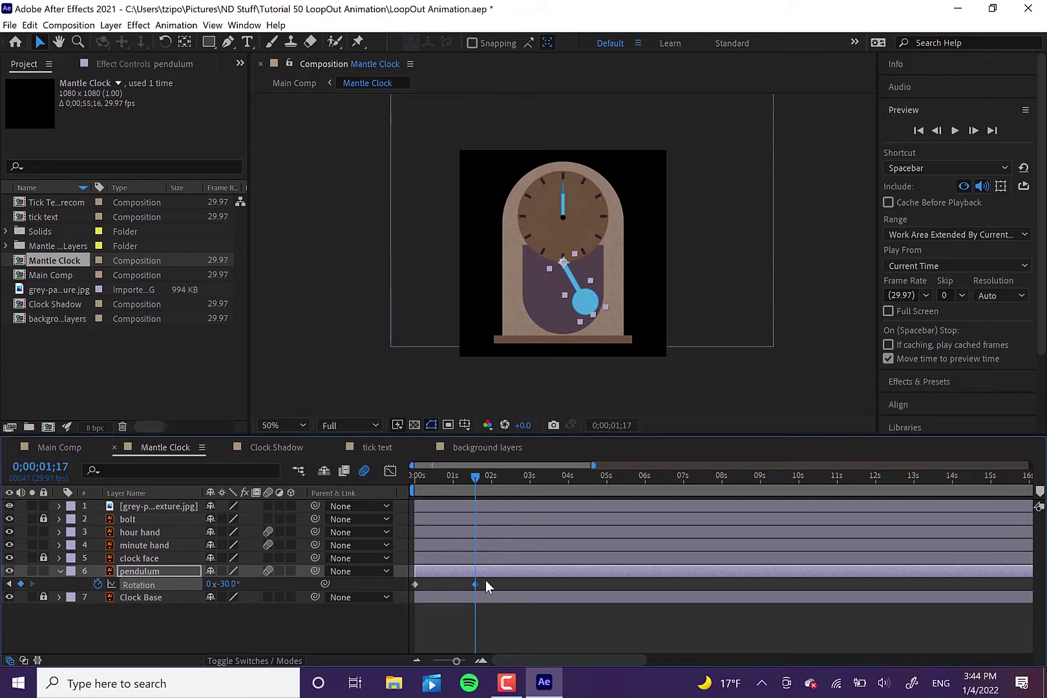
Apply Easy Ease to both of the pendulum's rotation keyframes.
{"action": "left_click_drag", "start_coordinate": [484, 581], "coordinate": [418, 586]}
{"action": "right_click", "coordinate": [417, 585]}
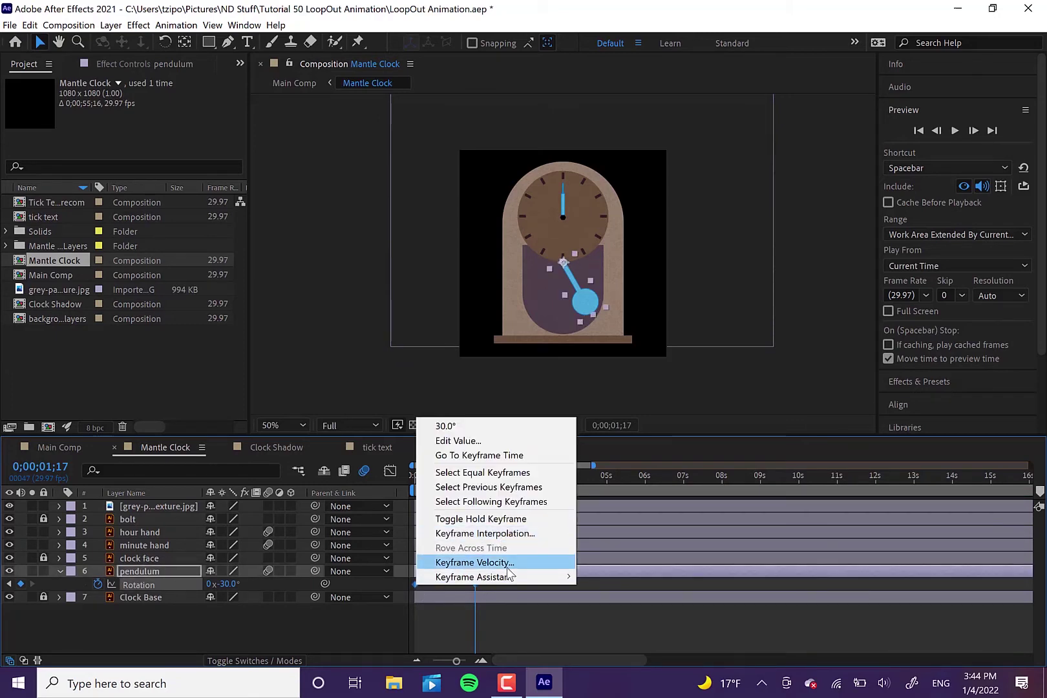
{"action": "mouse_move", "coordinate": [509, 578]}
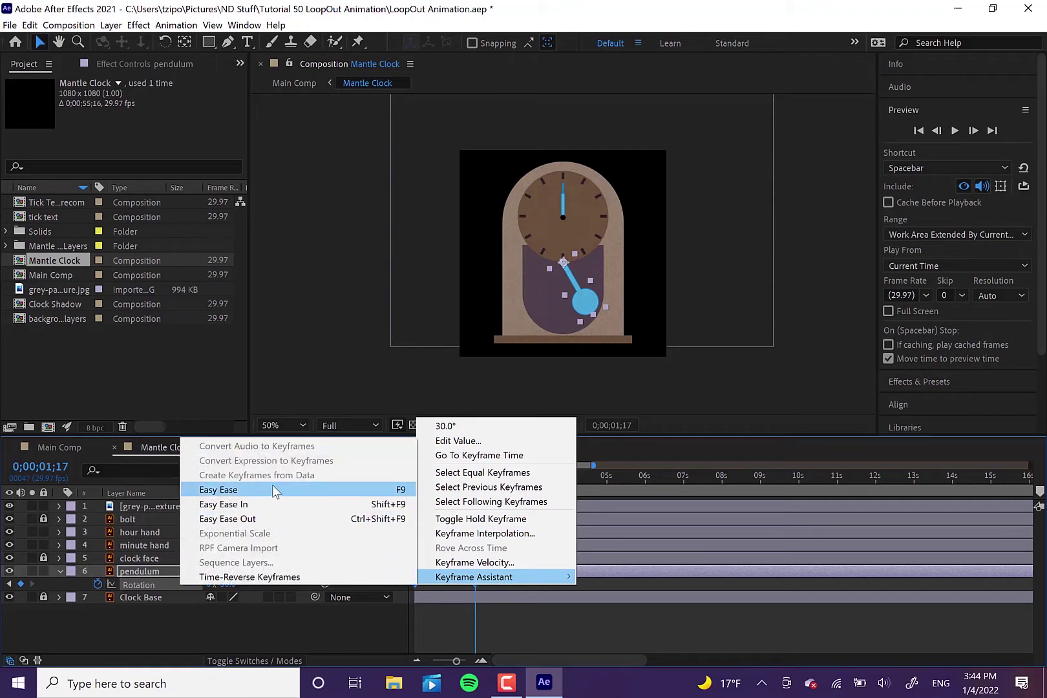
{"action": "left_click", "coordinate": [273, 489]}
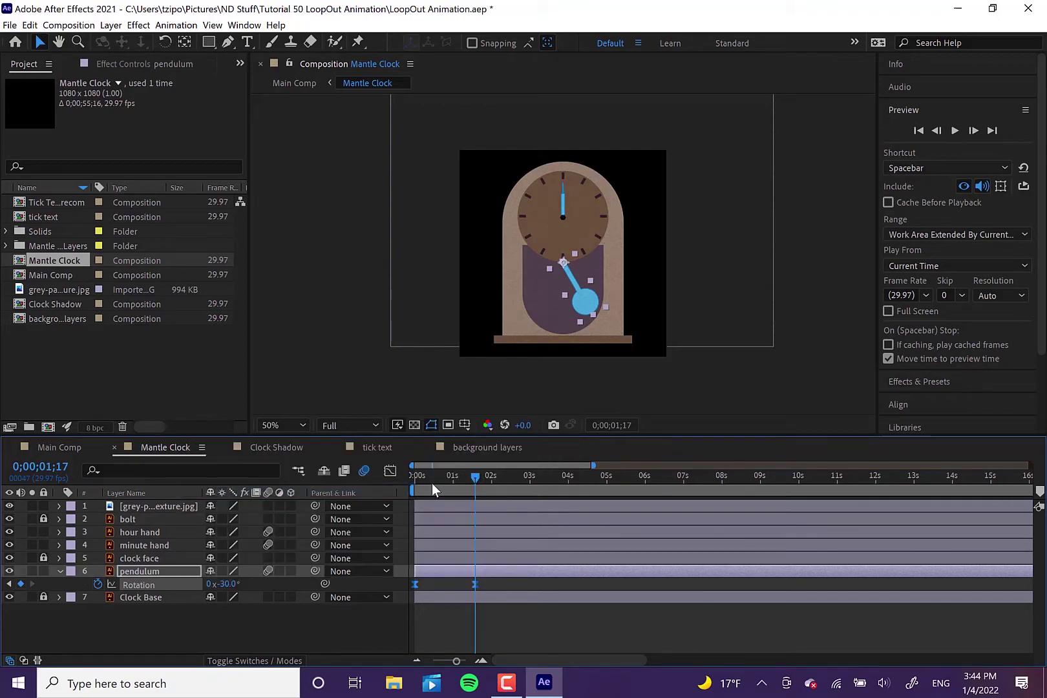
Add the expression loopOut("pingpong") to the pendulum's rotation, replacing the default expression text.
{"action": "left_click", "coordinate": [416, 490]}
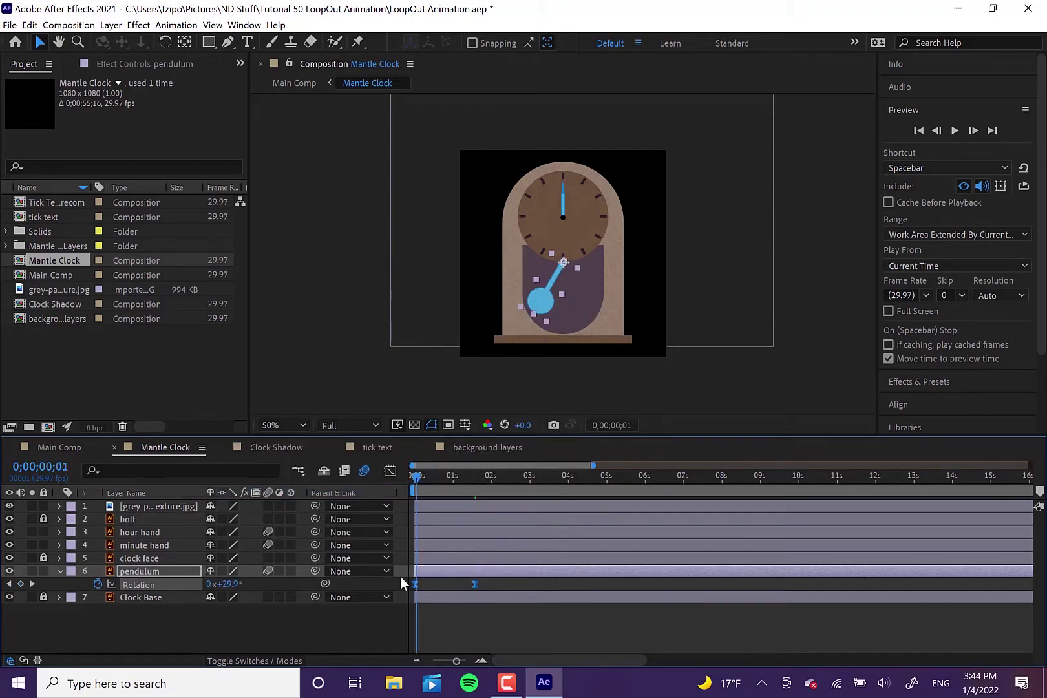
{"action": "left_click", "coordinate": [99, 583], "text": "alt"}
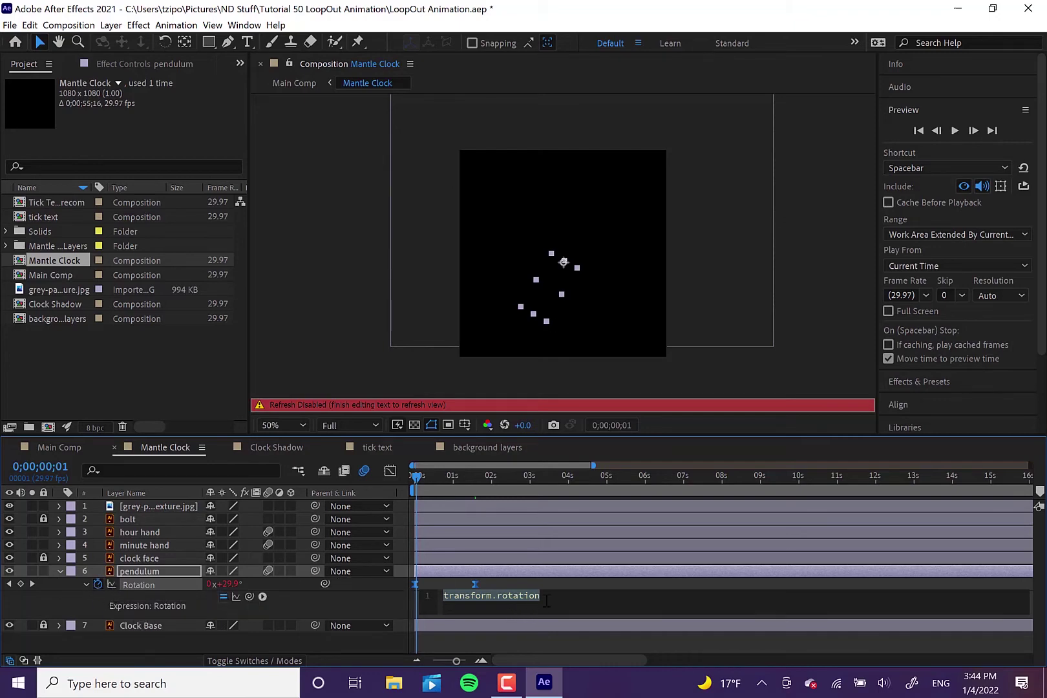
{"action": "left_click", "coordinate": [546, 601]}
{"action": "key", "text": "ctrl+a"}
{"action": "key", "text": "BackSpace"}
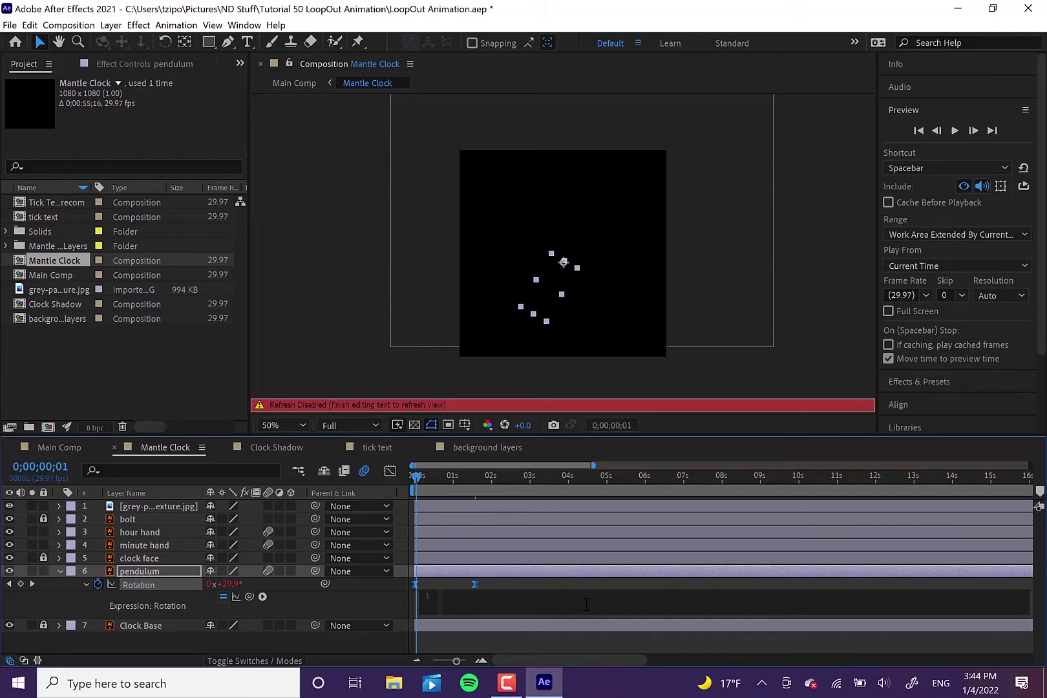
{"action": "type", "text": "loop"}
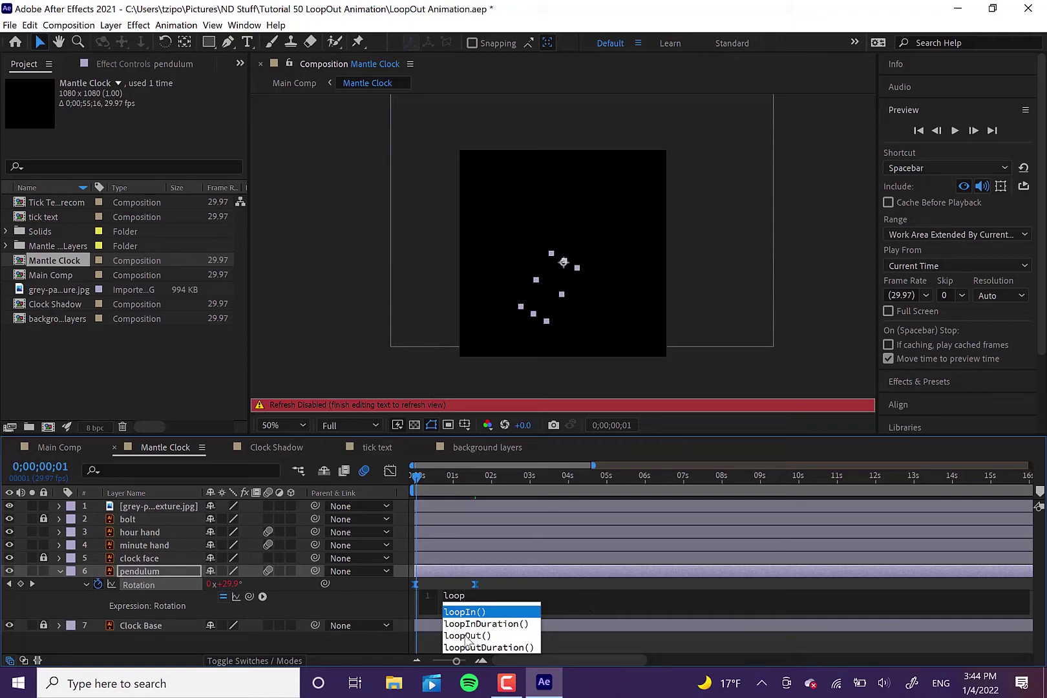
{"action": "key", "text": "Down"}
{"action": "key", "text": "Down"}
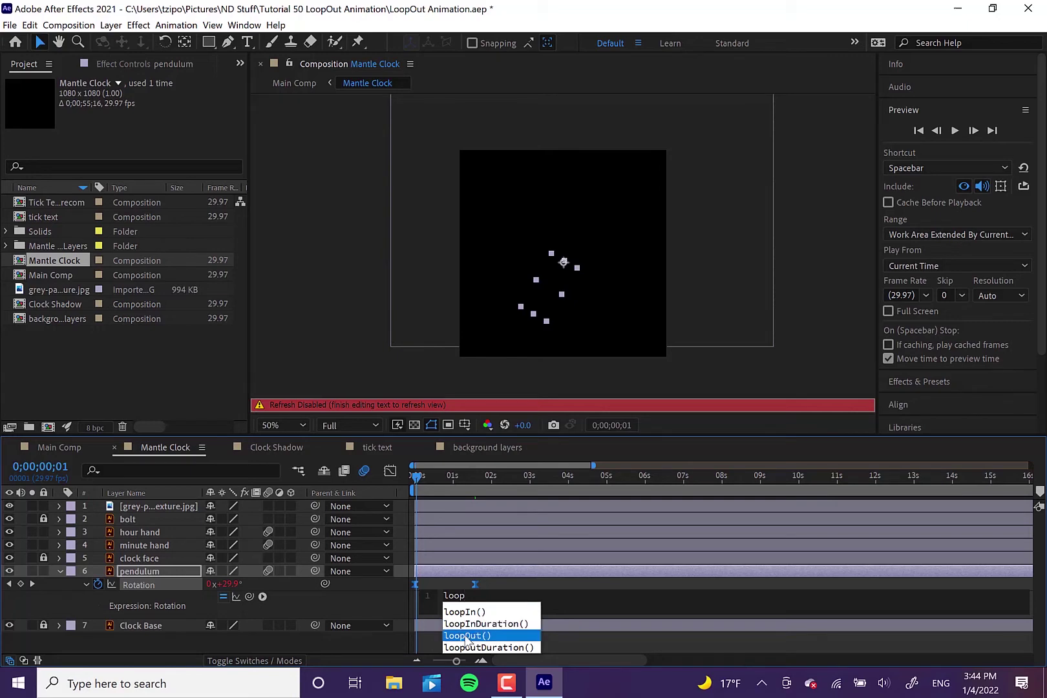
{"action": "left_click", "coordinate": [465, 637]}
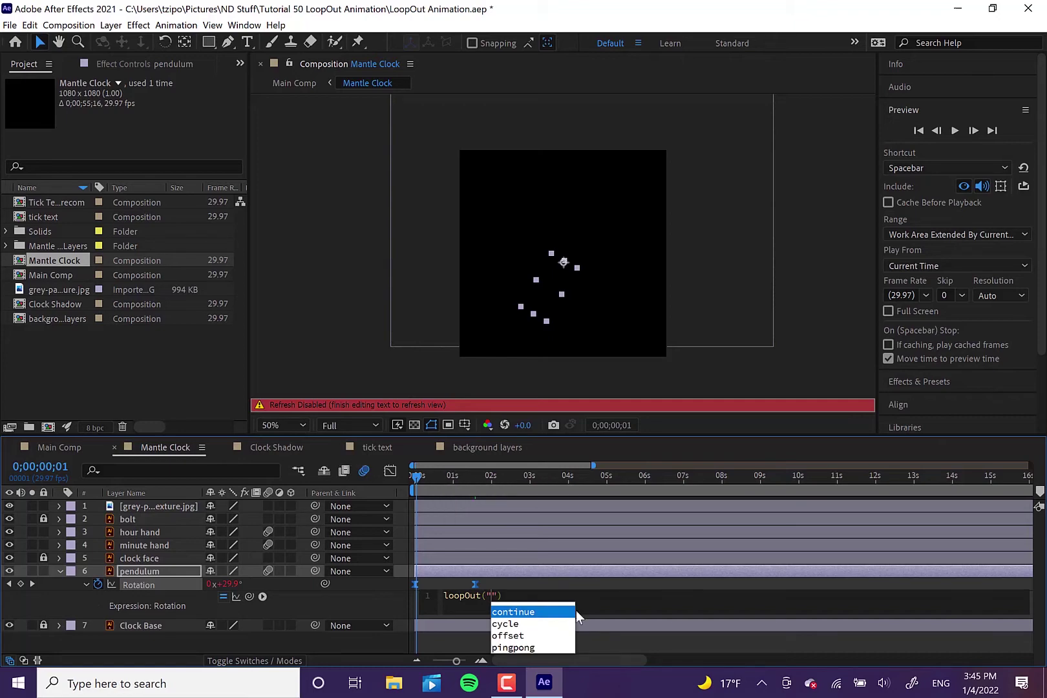
{"action": "left_click", "coordinate": [511, 646]}
{"action": "left_click", "coordinate": [510, 646]}
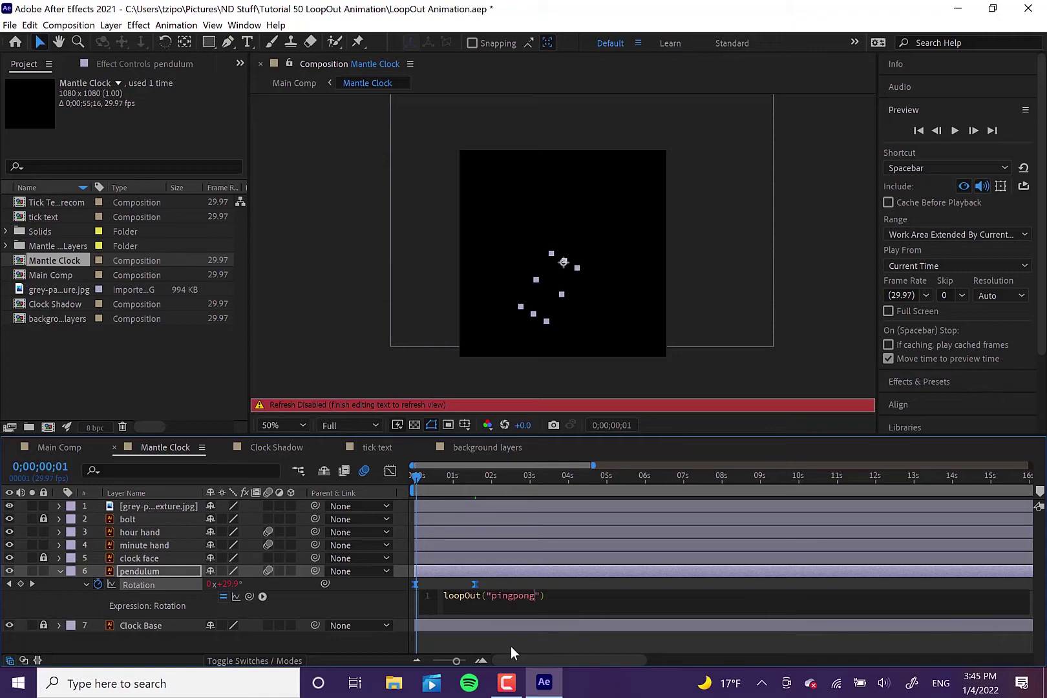
{"action": "key", "text": "KP_Enter"}
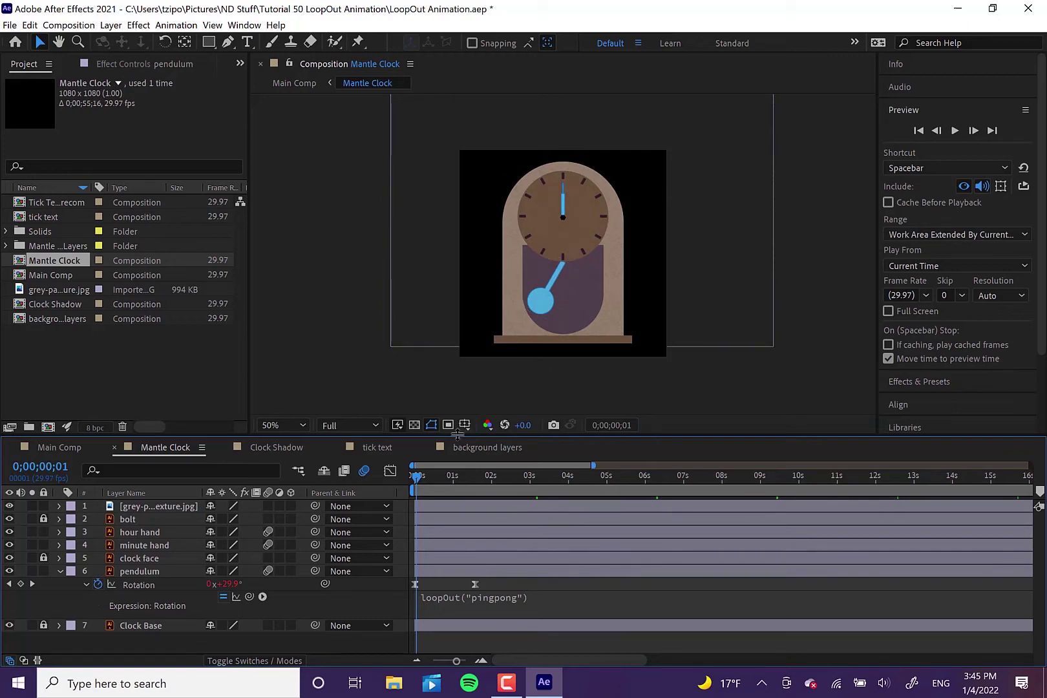
Preview the pendulum's looping swing from the start of the composition.
{"action": "key", "text": "Home"}
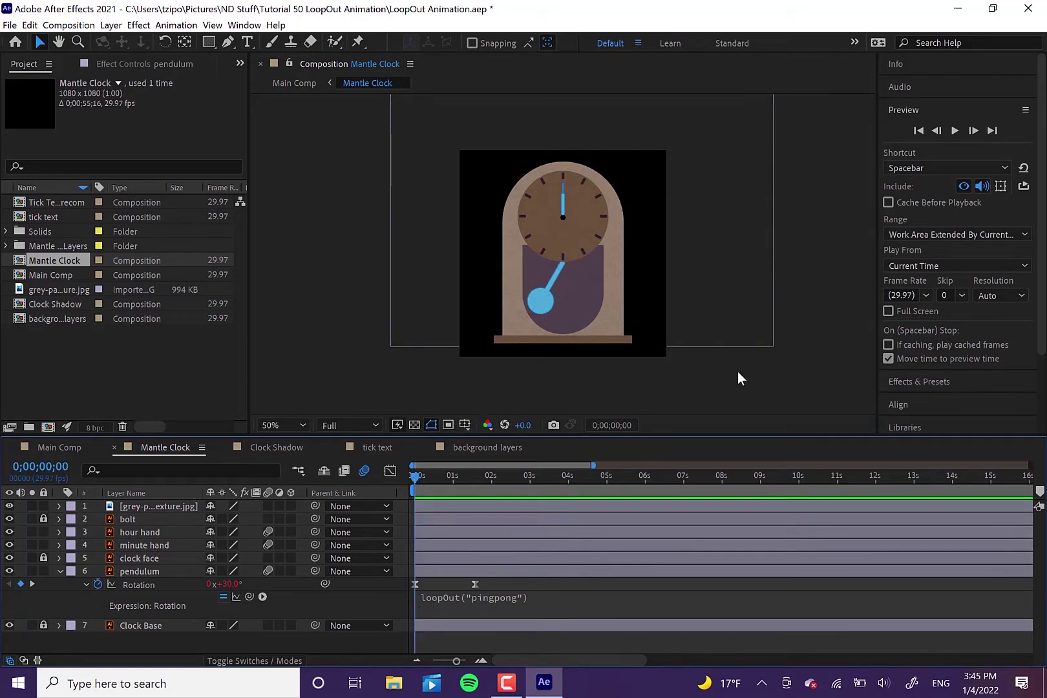
{"action": "left_click", "coordinate": [955, 129]}
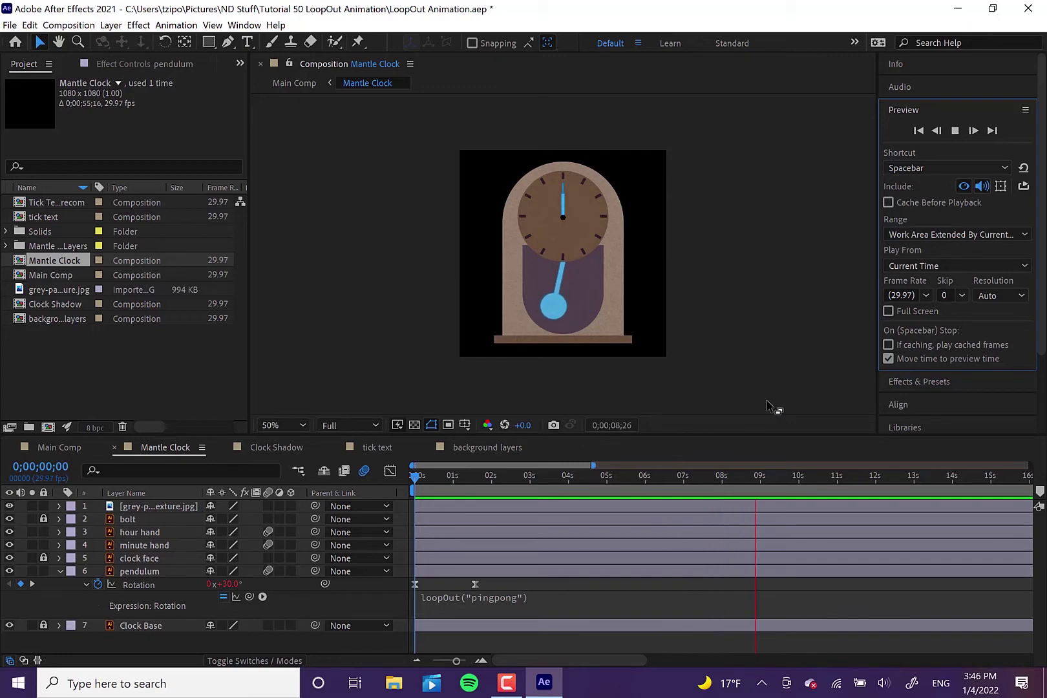
{"action": "key", "text": "space"}
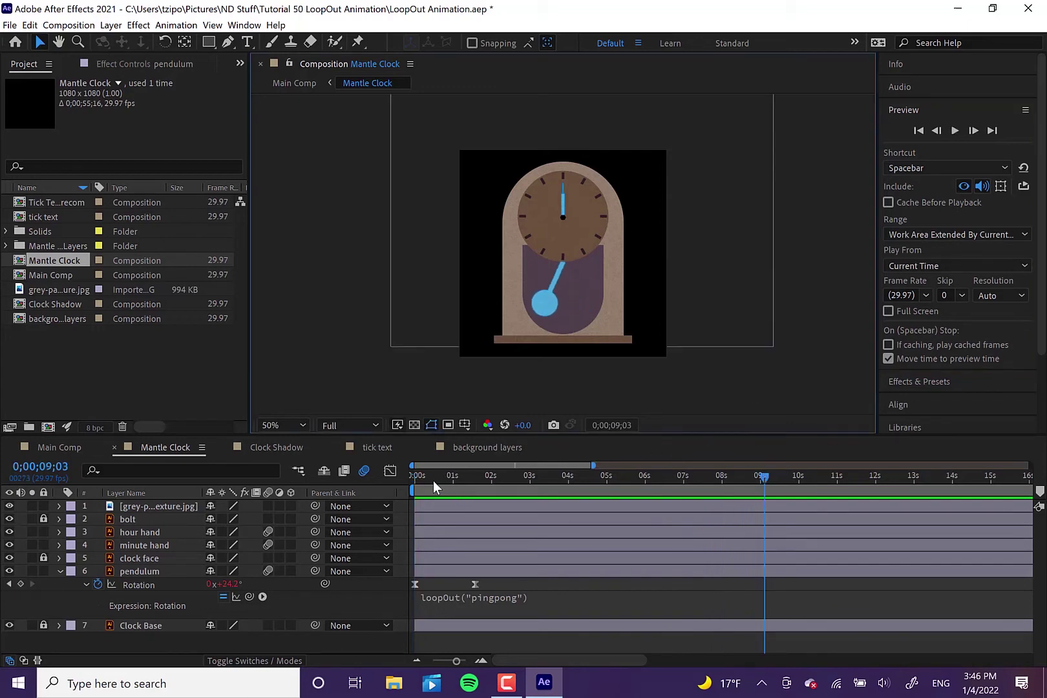
{"action": "left_click", "coordinate": [562, 360]}
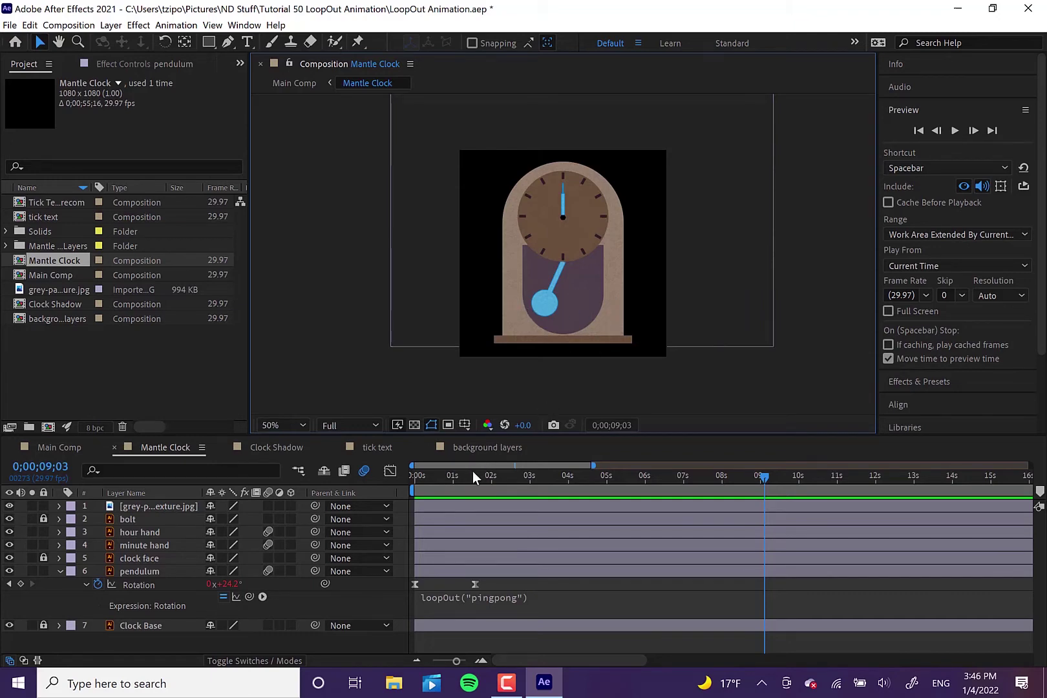
Scrub and play the timeline around and past the second rotation keyframe to examine how the pendulum's swing repeats.
{"action": "left_click_drag", "start_coordinate": [473, 471], "coordinate": [496, 477]}
{"action": "key", "text": "space"}
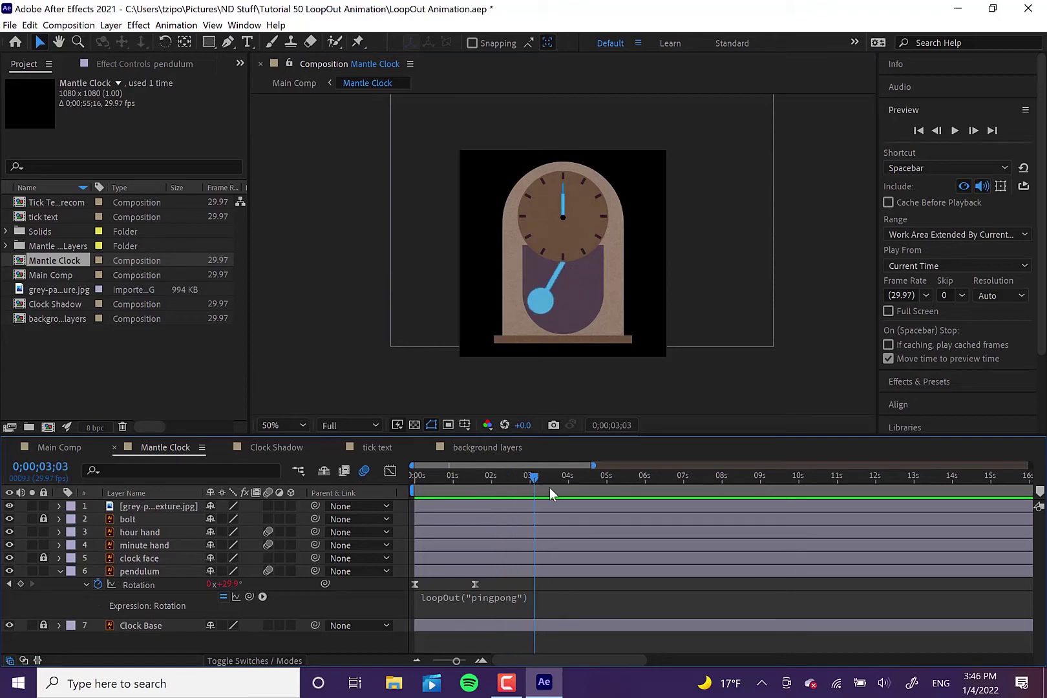
{"action": "key", "text": "space"}
{"action": "key", "text": "Home"}
{"action": "left_click", "coordinate": [539, 544]}
{"action": "left_click", "coordinate": [622, 572]}
{"action": "left_click", "coordinate": [481, 578]}
{"action": "left_click", "coordinate": [484, 476]}
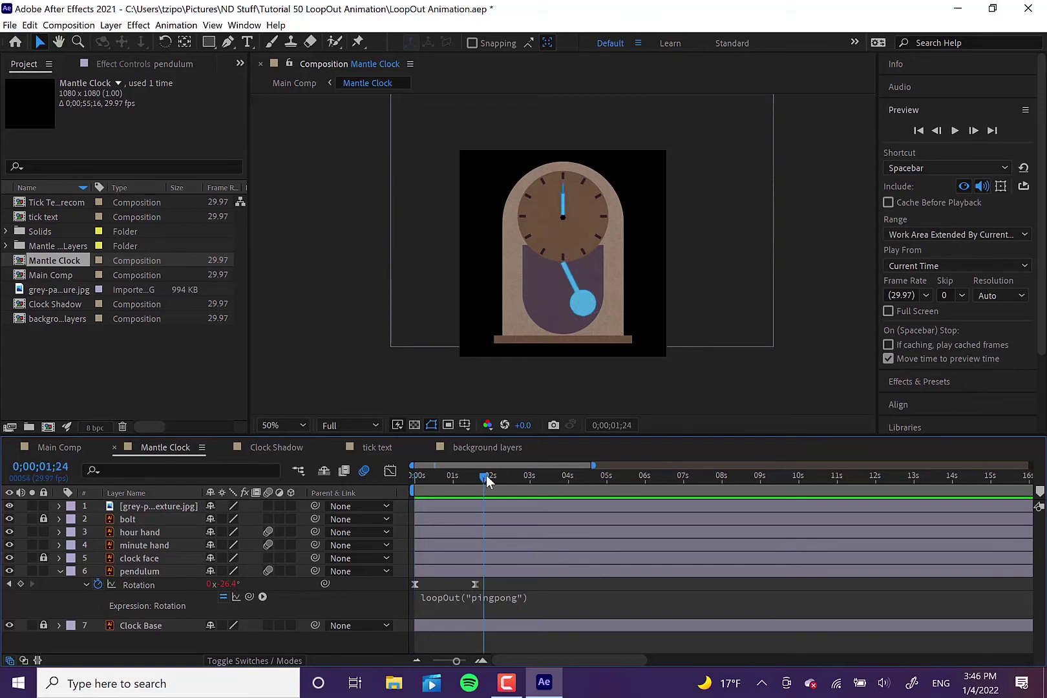
{"action": "left_click", "coordinate": [512, 477]}
{"action": "key", "text": "space"}
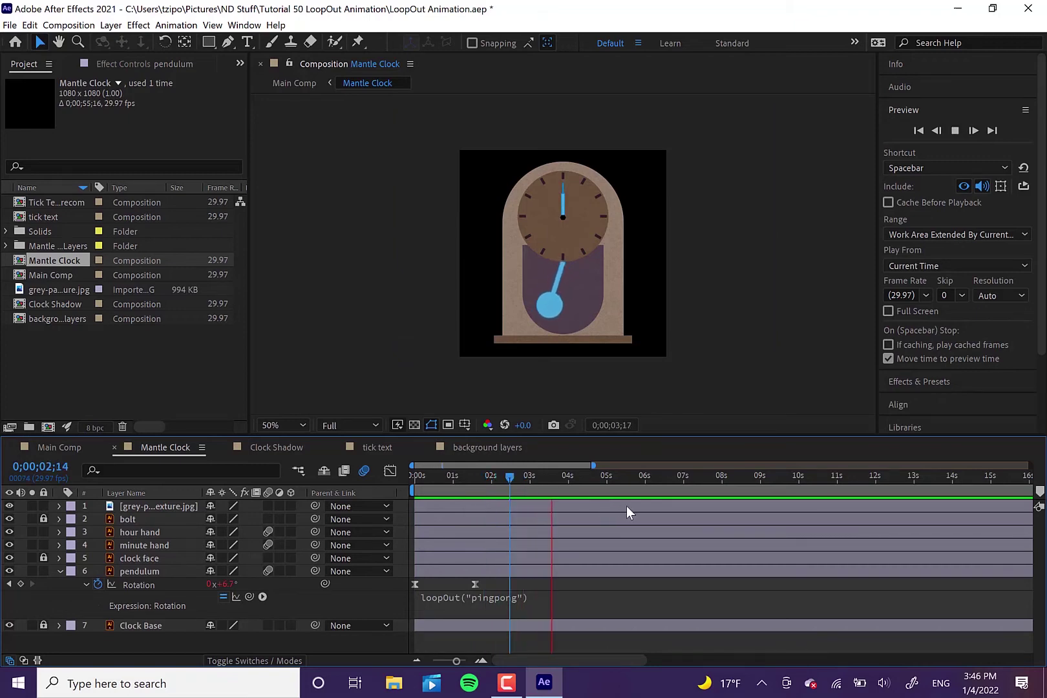
{"action": "key", "text": "space"}
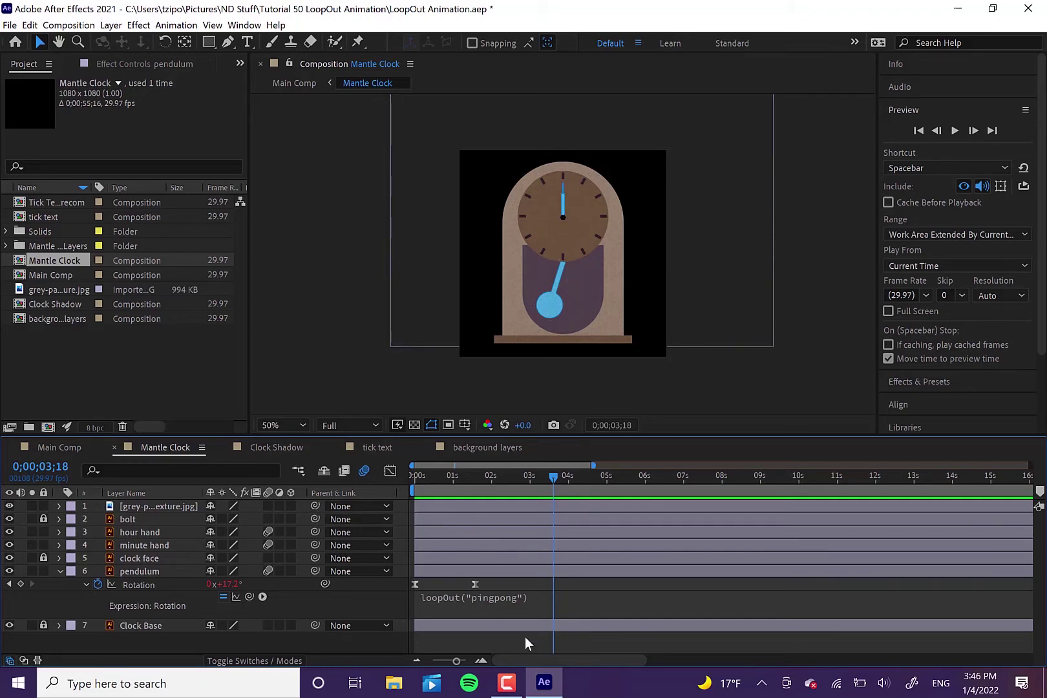
Set a rotation keyframe of 0° on the minute hand at the start of the composition.
{"action": "left_click", "coordinate": [412, 580]}
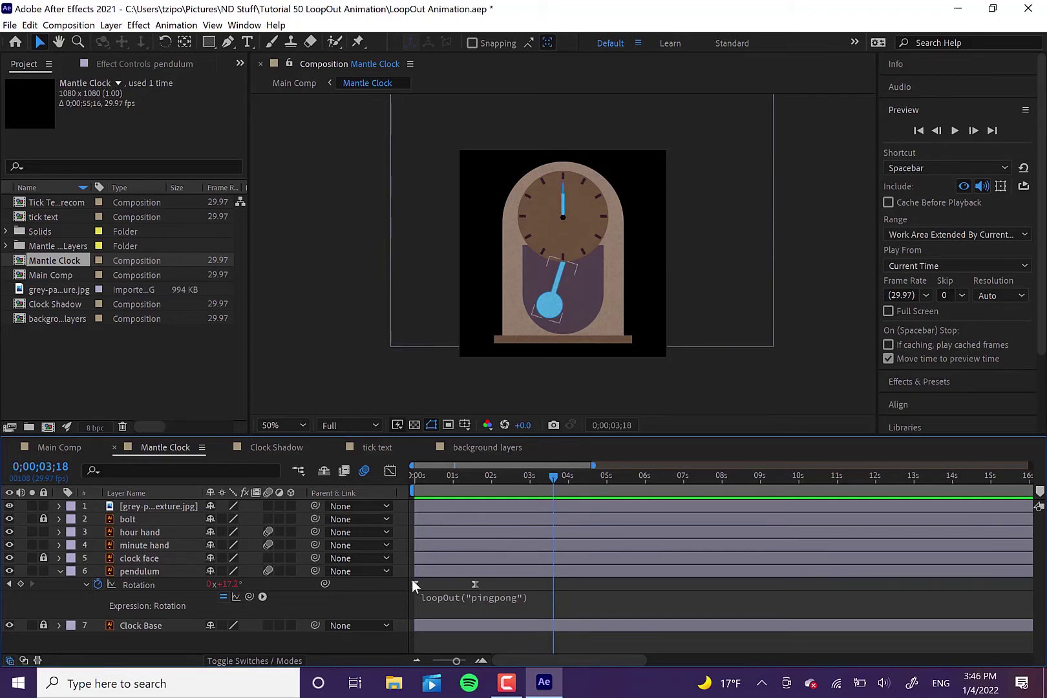
{"action": "left_click", "coordinate": [497, 629]}
{"action": "key", "text": "Home"}
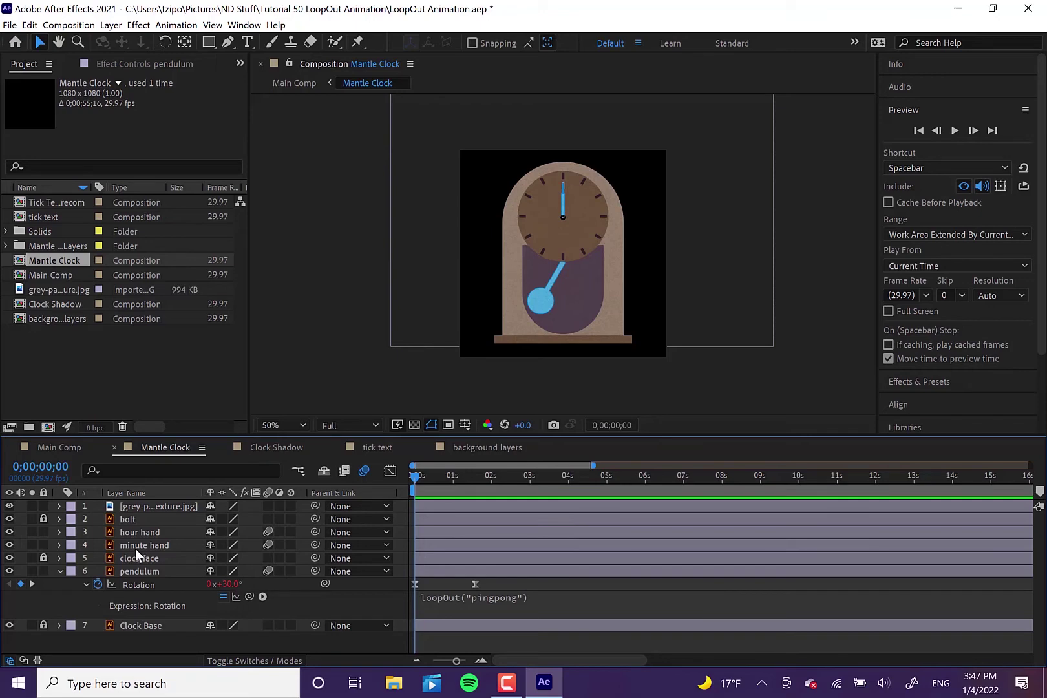
{"action": "left_click", "coordinate": [135, 550]}
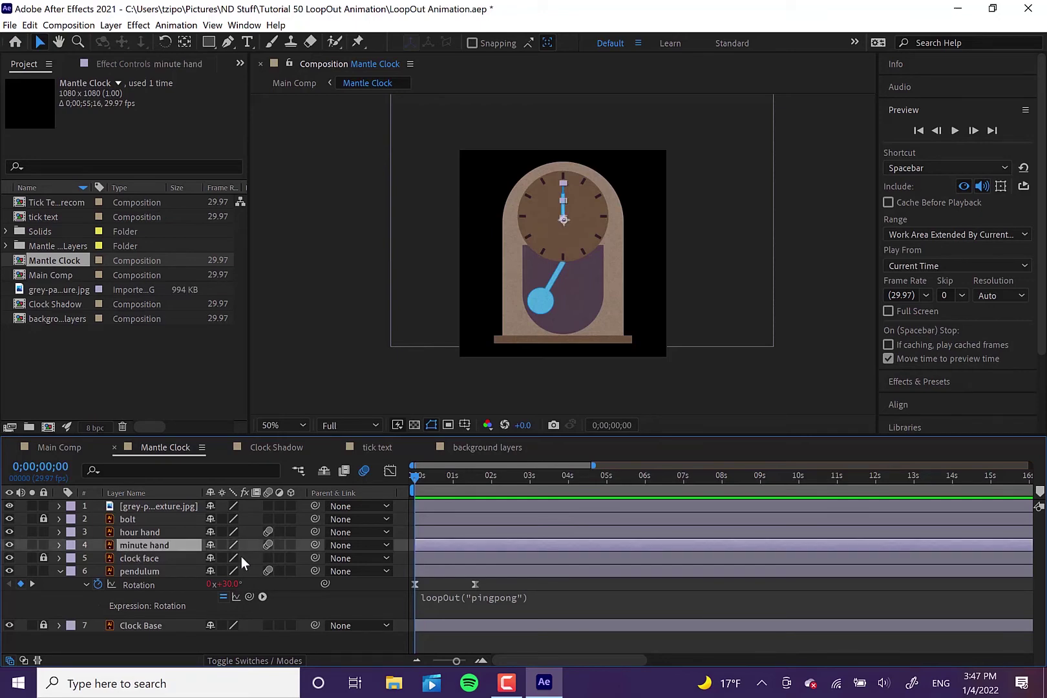
{"action": "key", "text": "r"}
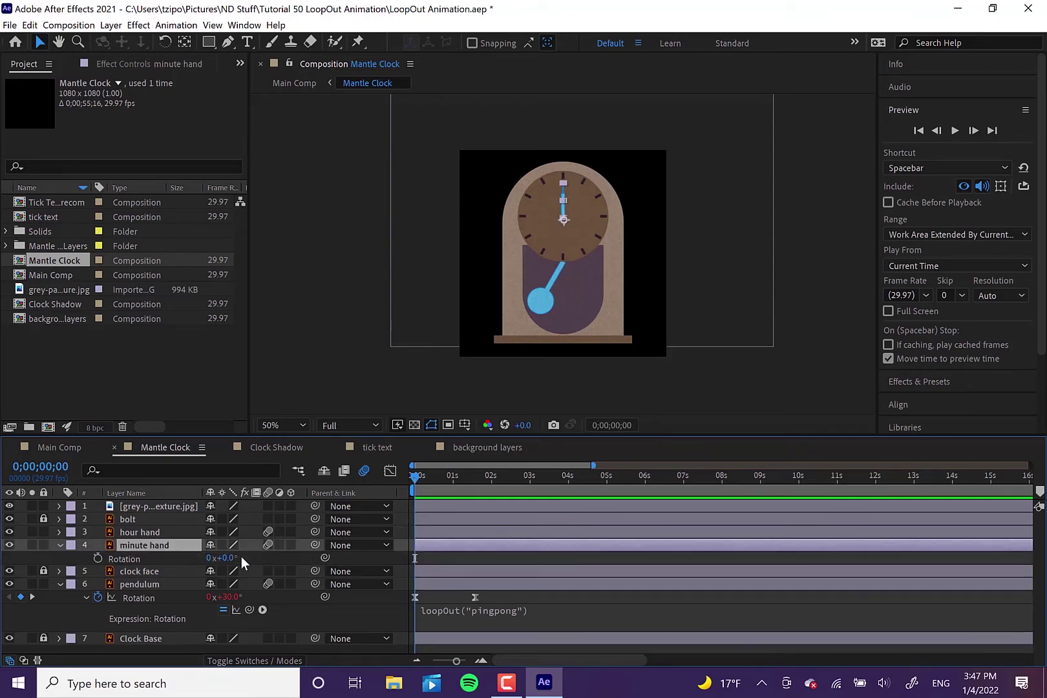
{"action": "left_click", "coordinate": [100, 559]}
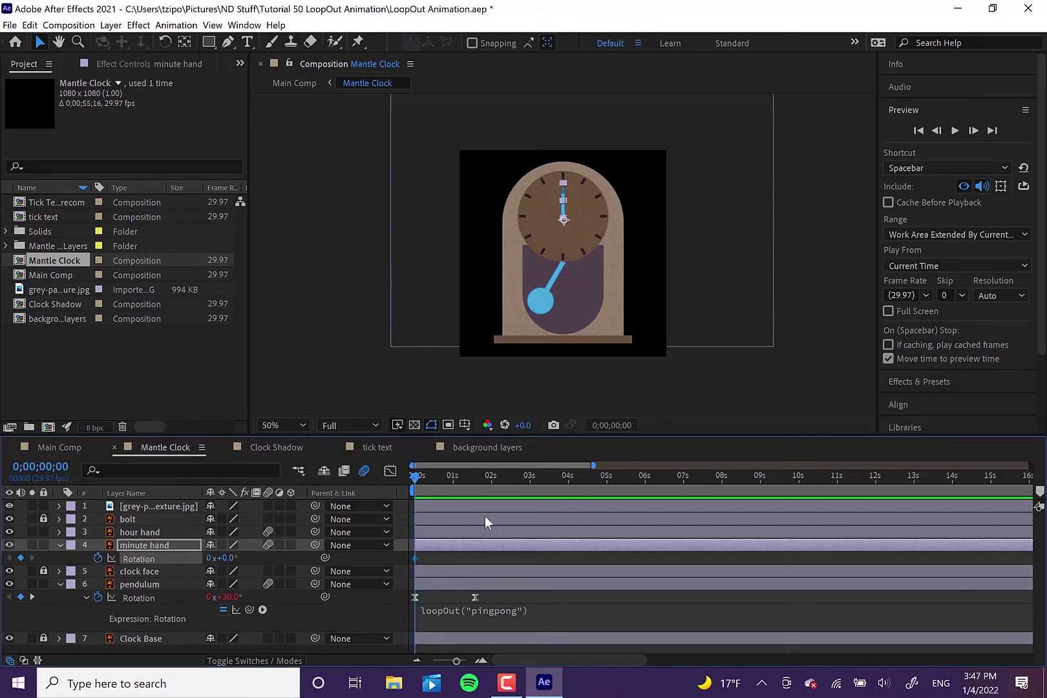
Set the minute hand's rotation to one full revolution at 0;00;02;02.
{"action": "left_click", "coordinate": [493, 481]}
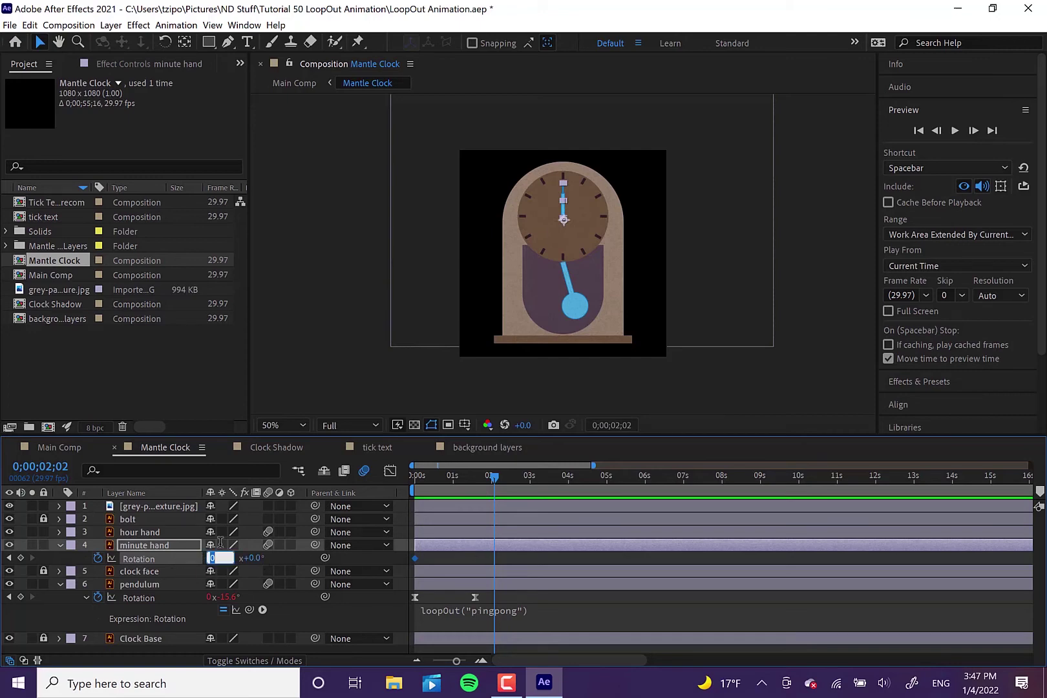
{"action": "type", "text": "1"}
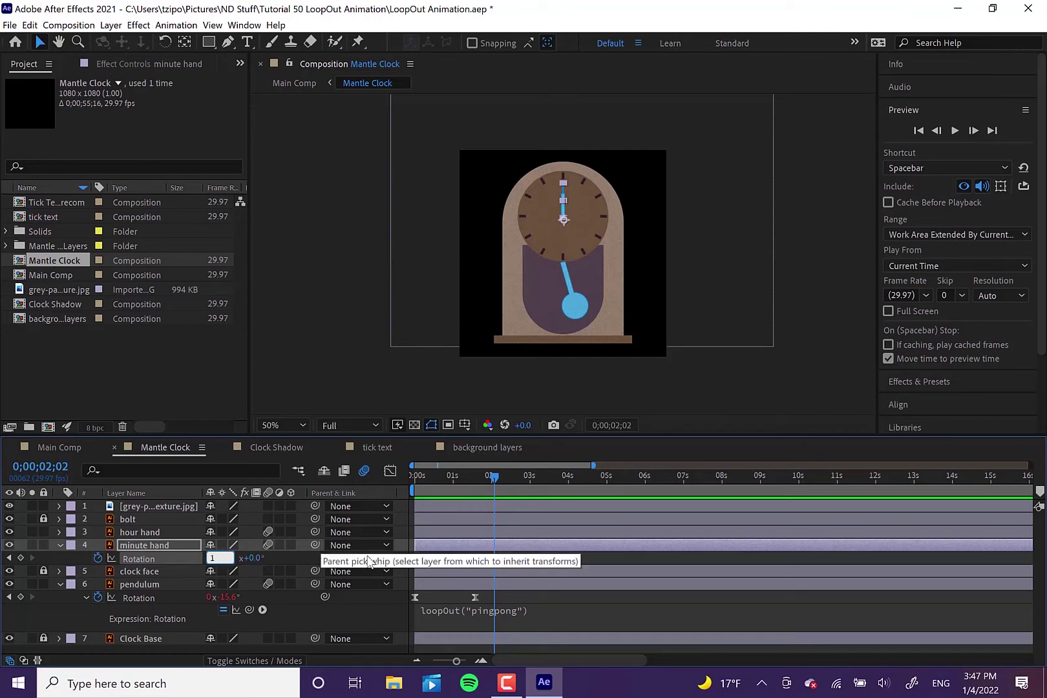
{"action": "key", "text": "Return"}
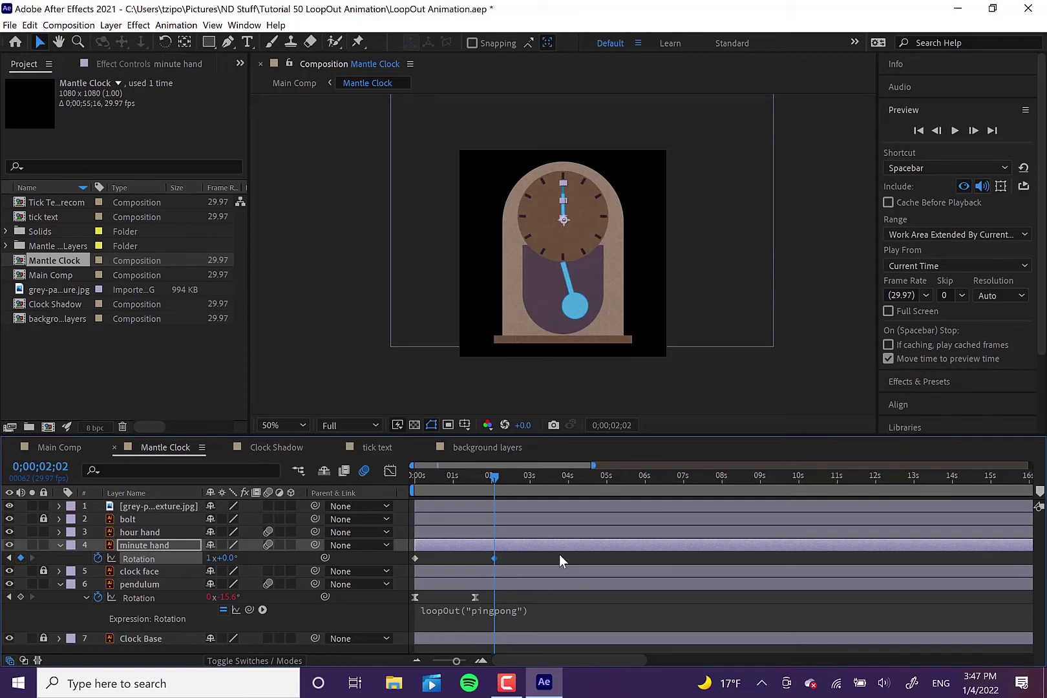
Add the expression loopOut() to the minute hand's rotation, replacing the default expression text.
{"action": "left_click", "coordinate": [98, 558], "text": "alt"}
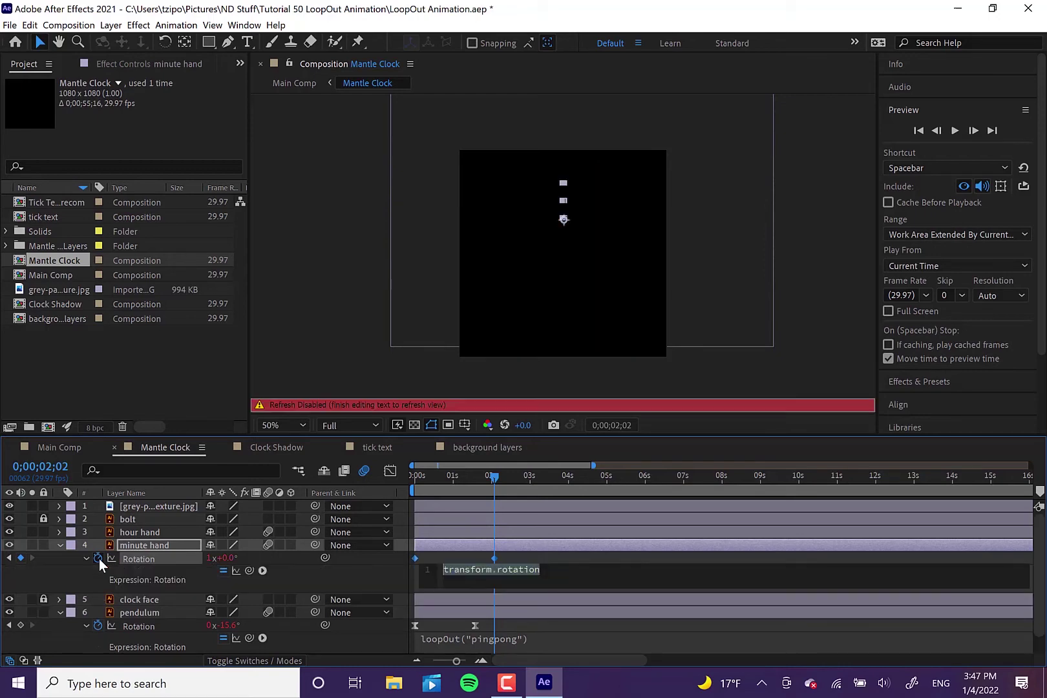
{"action": "type", "text": "loop"}
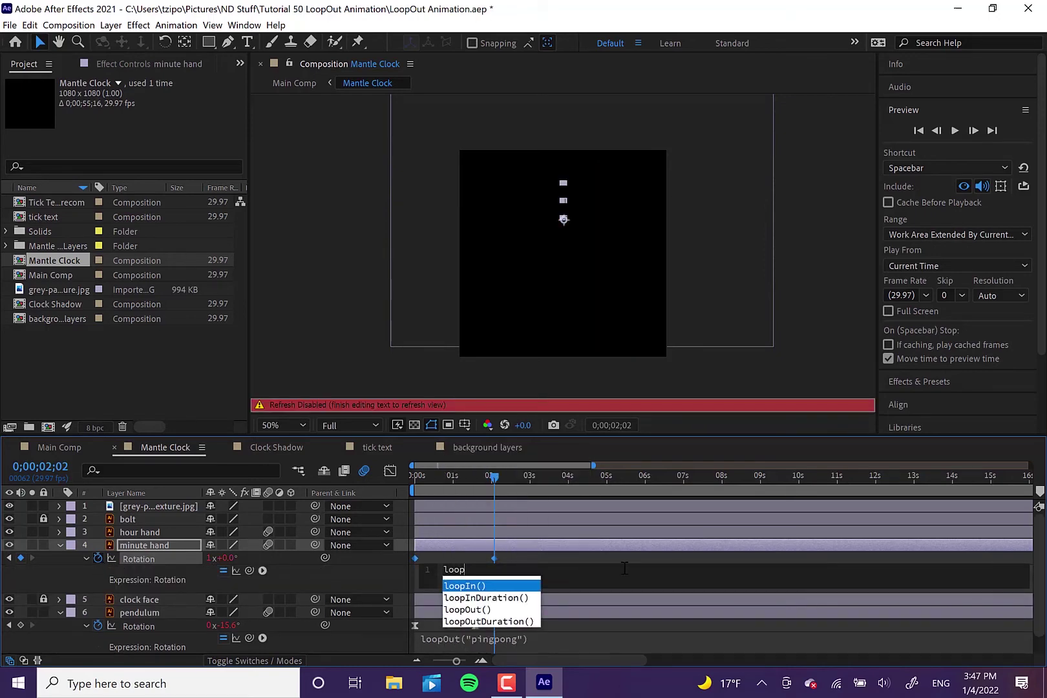
{"action": "key", "text": "Down"}
{"action": "key", "text": "Down"}
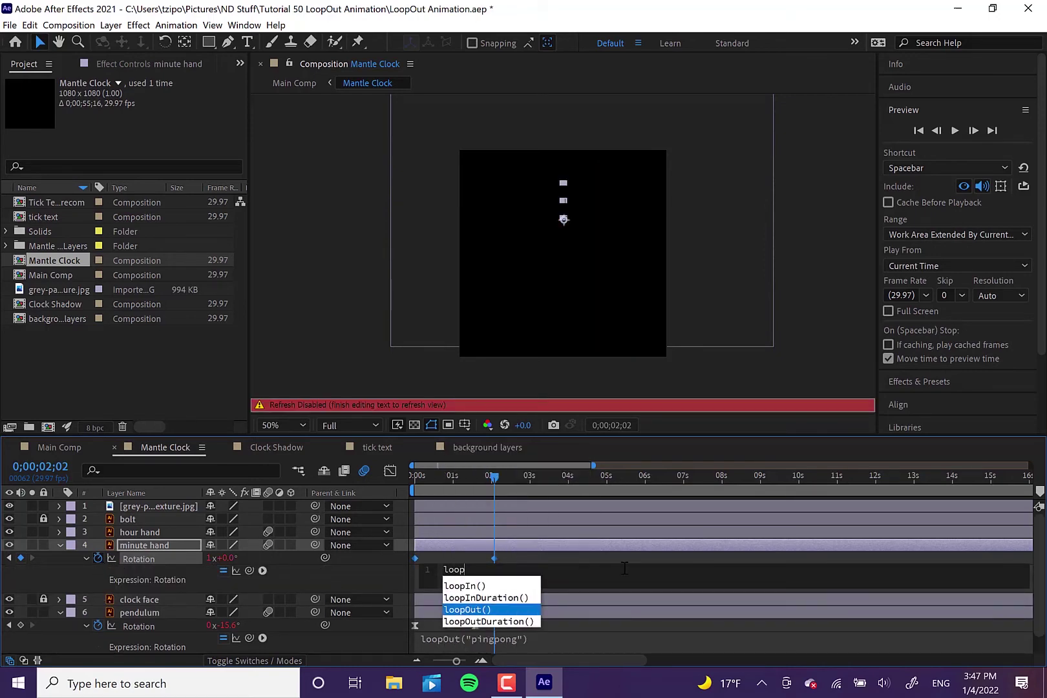
{"action": "key", "text": "Return"}
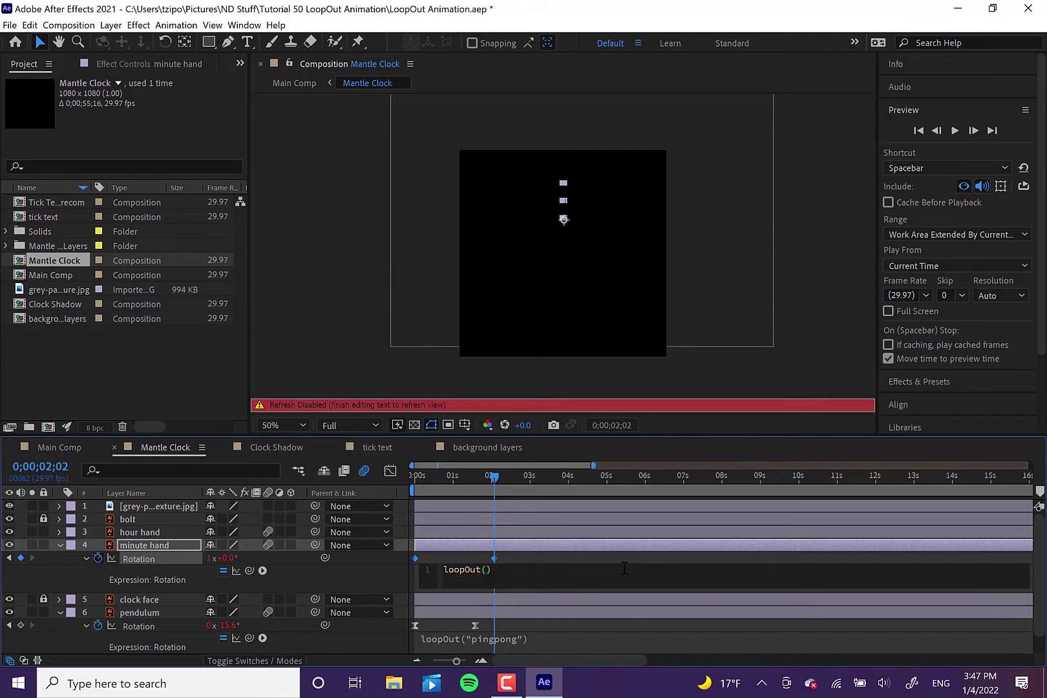
{"action": "left_click", "coordinate": [331, 366]}
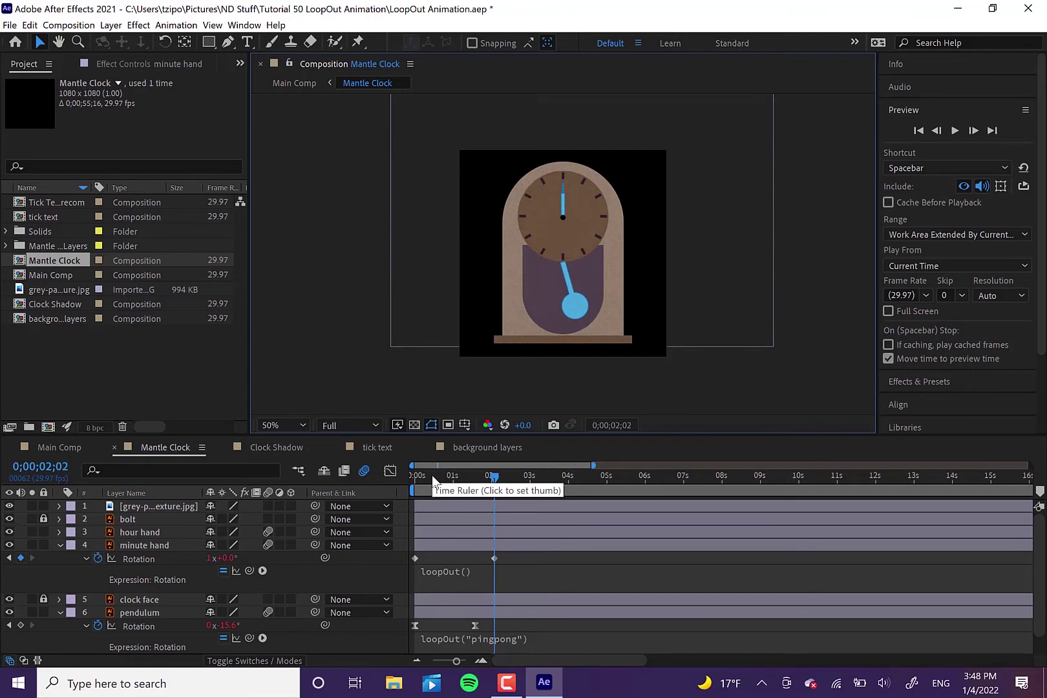
Preview the minute hand's looping rotation from the start of the composition.
{"action": "left_click_drag", "start_coordinate": [431, 475], "coordinate": [406, 480]}
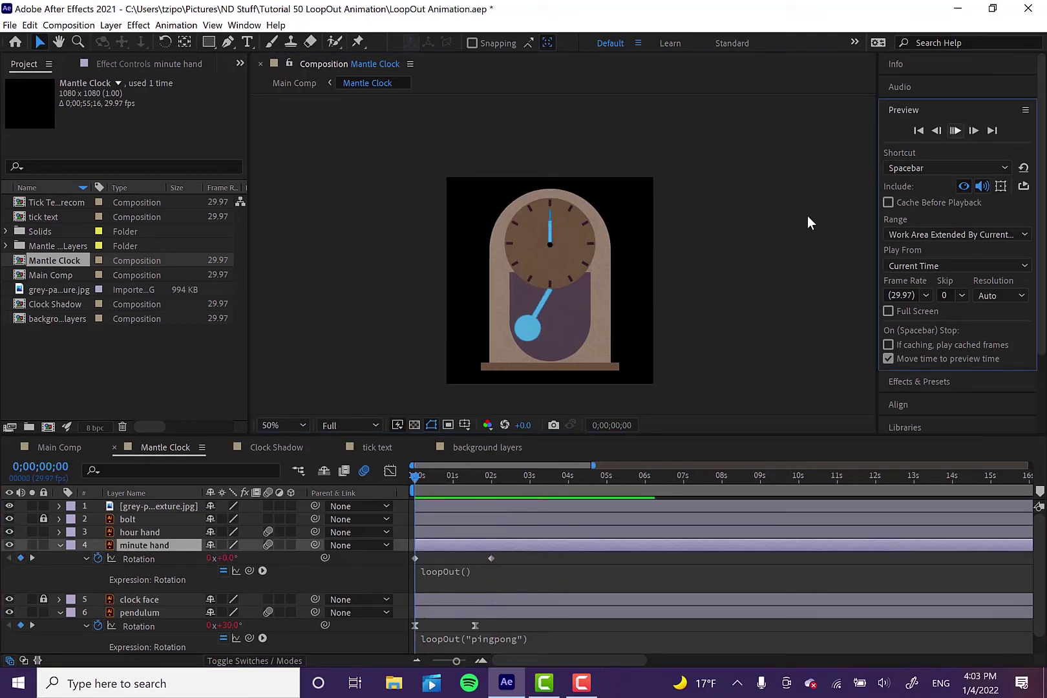
{"action": "key", "text": "space"}
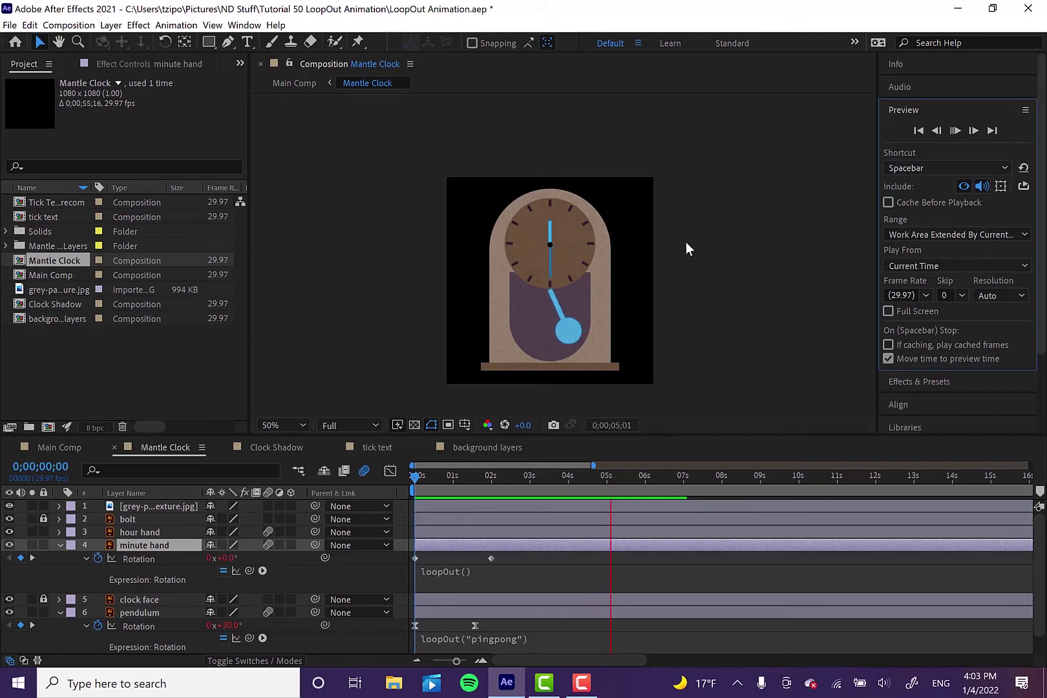
{"action": "key", "text": "space"}
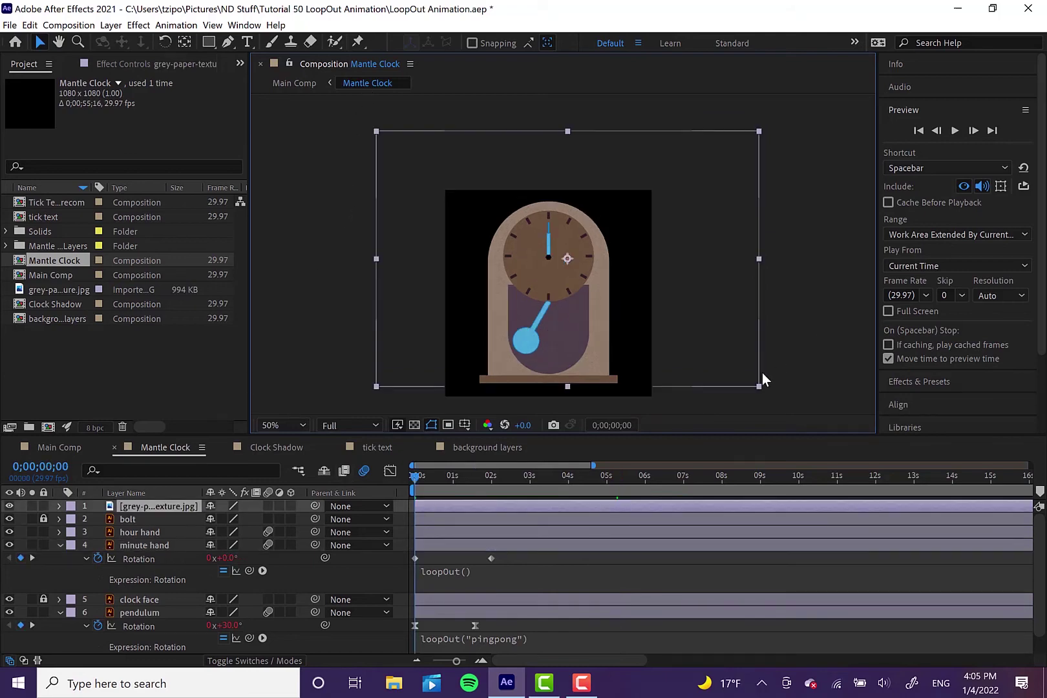
Keyframe the hour hand's rotation from 0° at the start of the composition to 30° at 0;00;04;00.
{"action": "left_click", "coordinate": [157, 531]}
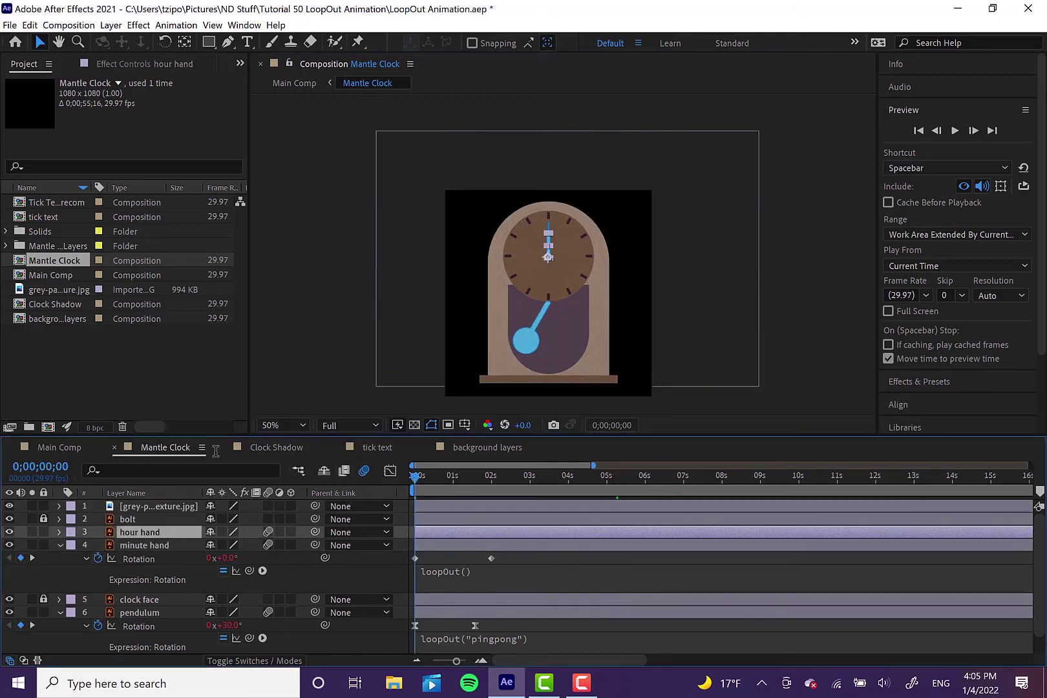
{"action": "key", "text": "r"}
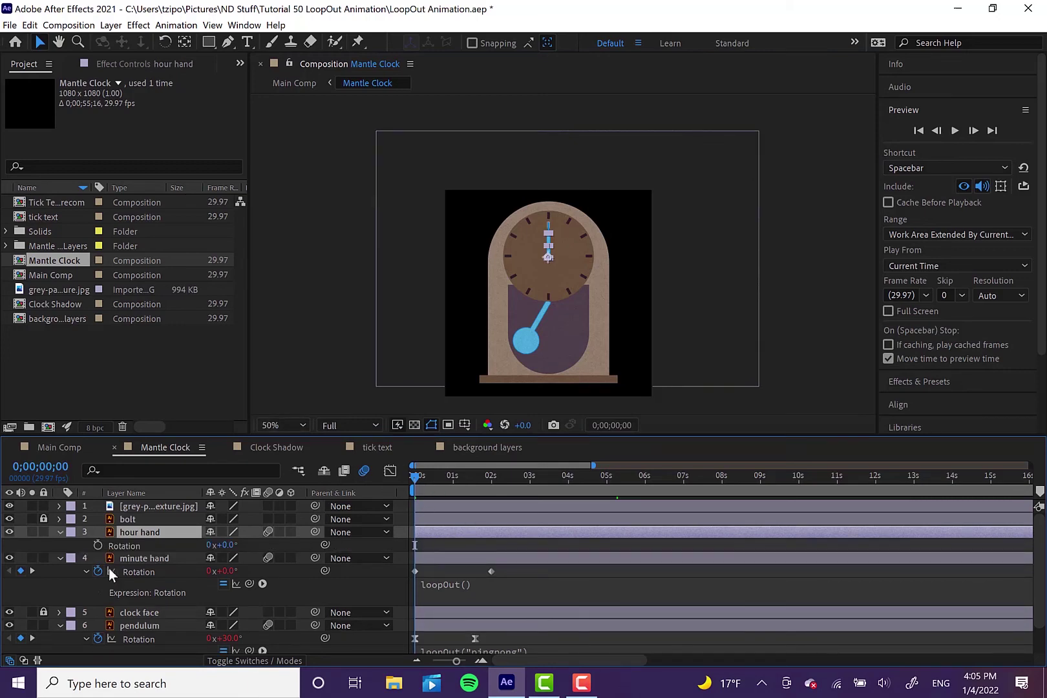
{"action": "left_click", "coordinate": [97, 545]}
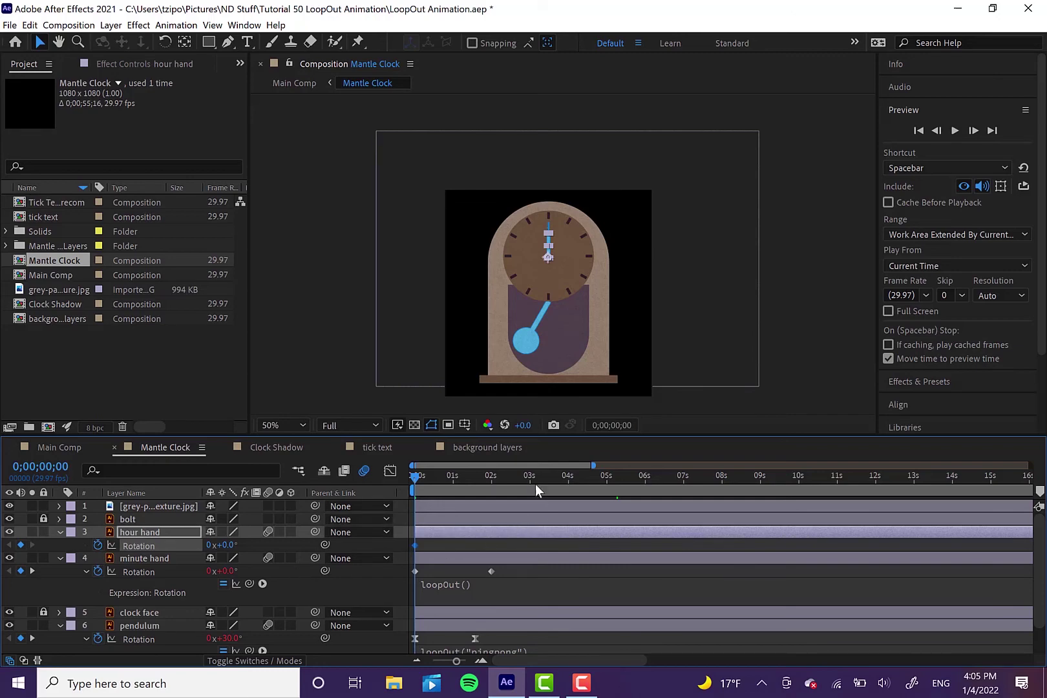
{"action": "left_click", "coordinate": [569, 483]}
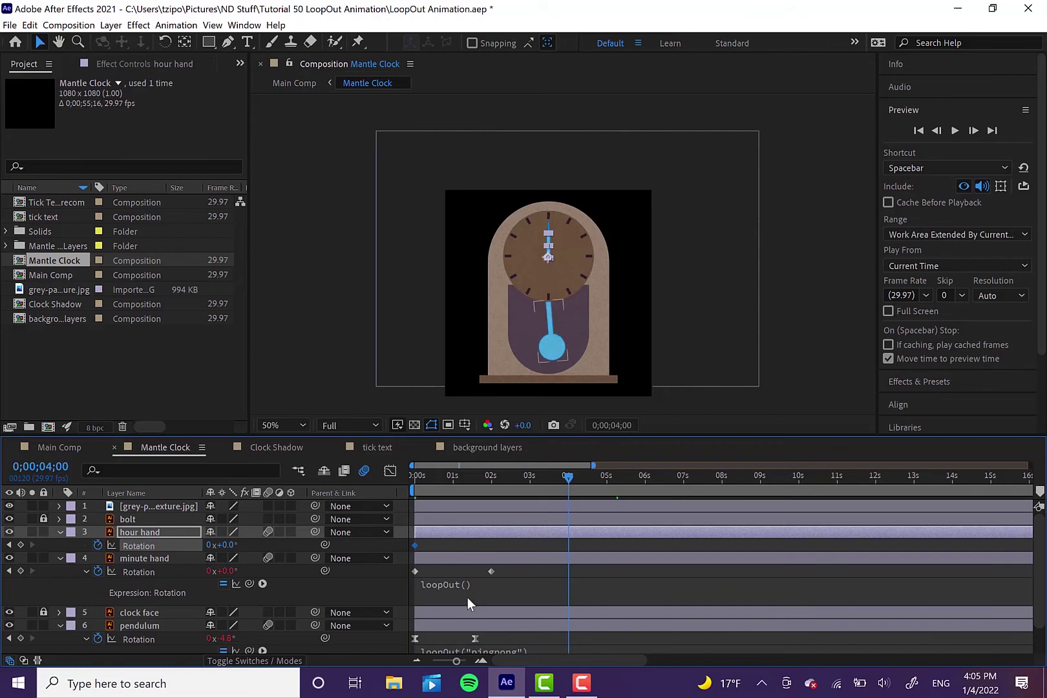
{"action": "left_click", "coordinate": [228, 546]}
{"action": "type", "text": "30"}
{"action": "key", "text": "Return"}
Add the expression loopOut("offset") to the hour hand's rotation and move the current time back near the start.
{"action": "left_click", "coordinate": [99, 544], "text": "alt"}
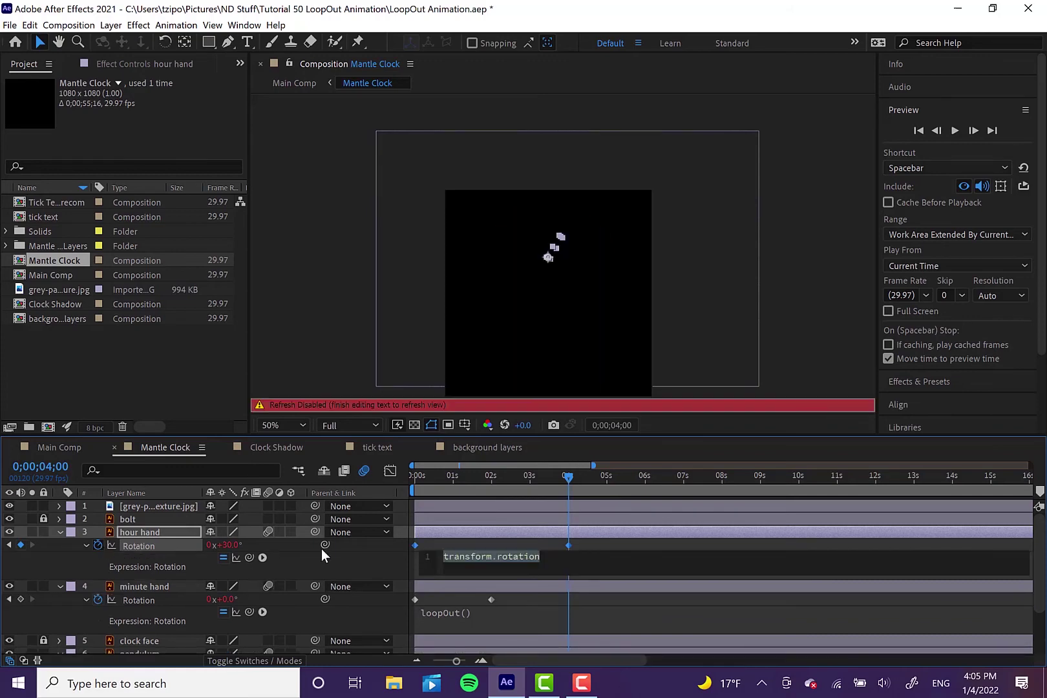
{"action": "type", "text": "loop"}
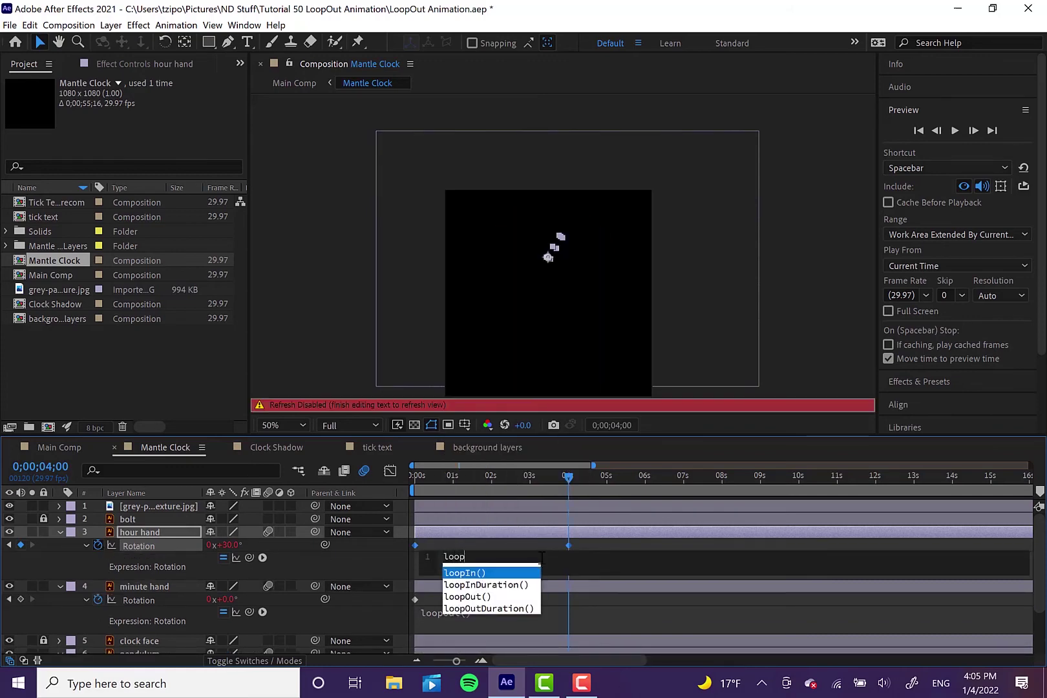
{"action": "left_click", "coordinate": [469, 597]}
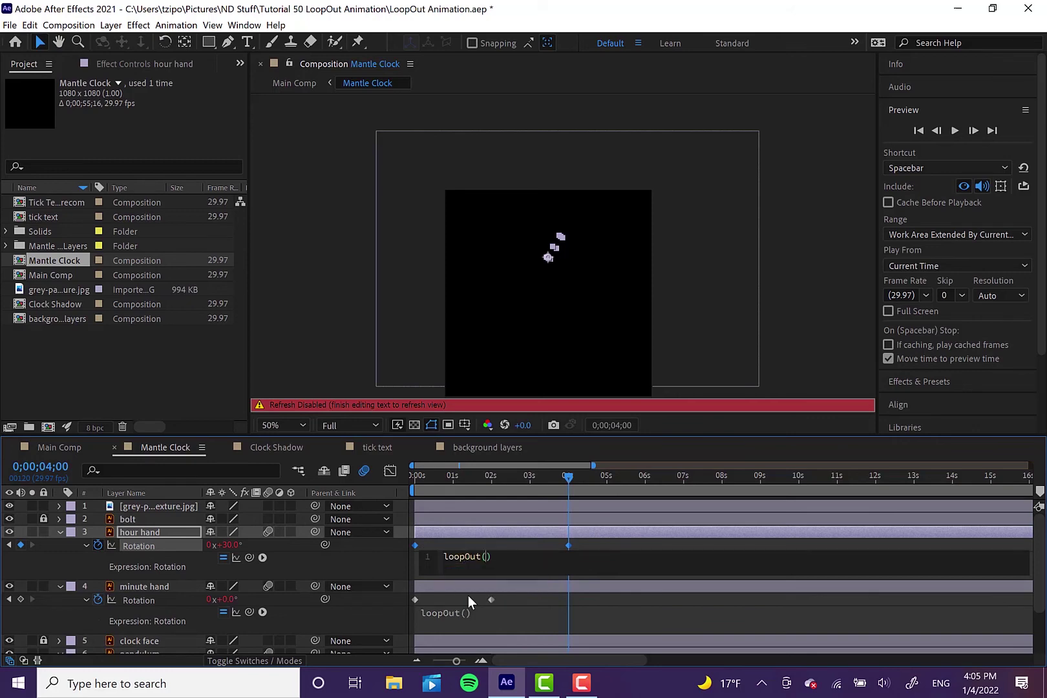
{"action": "type", "text": "\""}
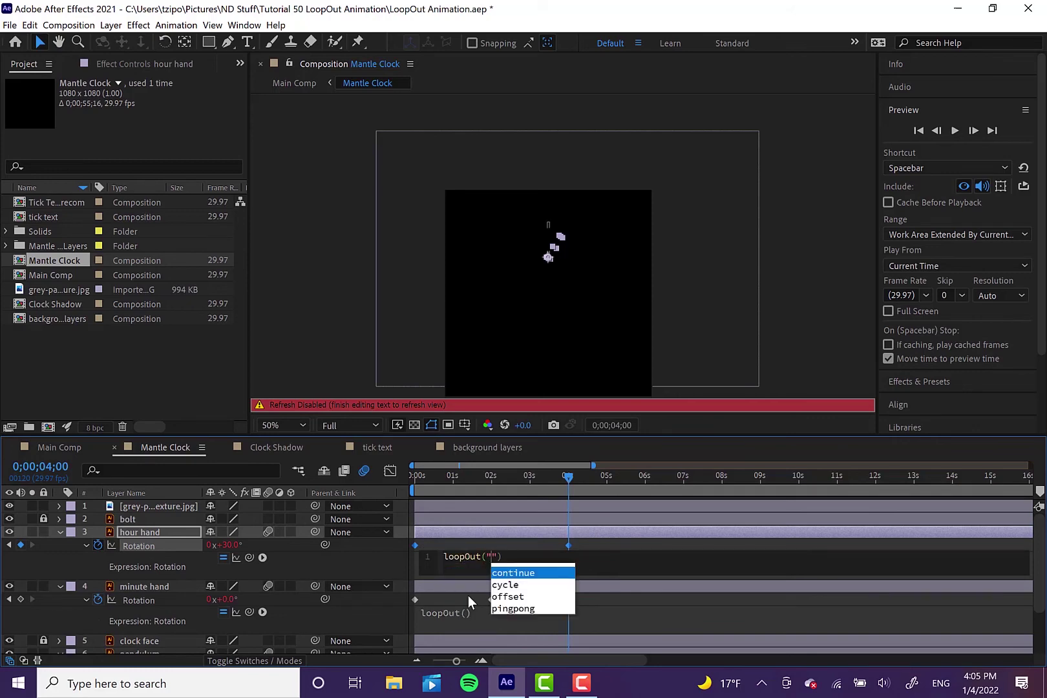
{"action": "left_click", "coordinate": [522, 600]}
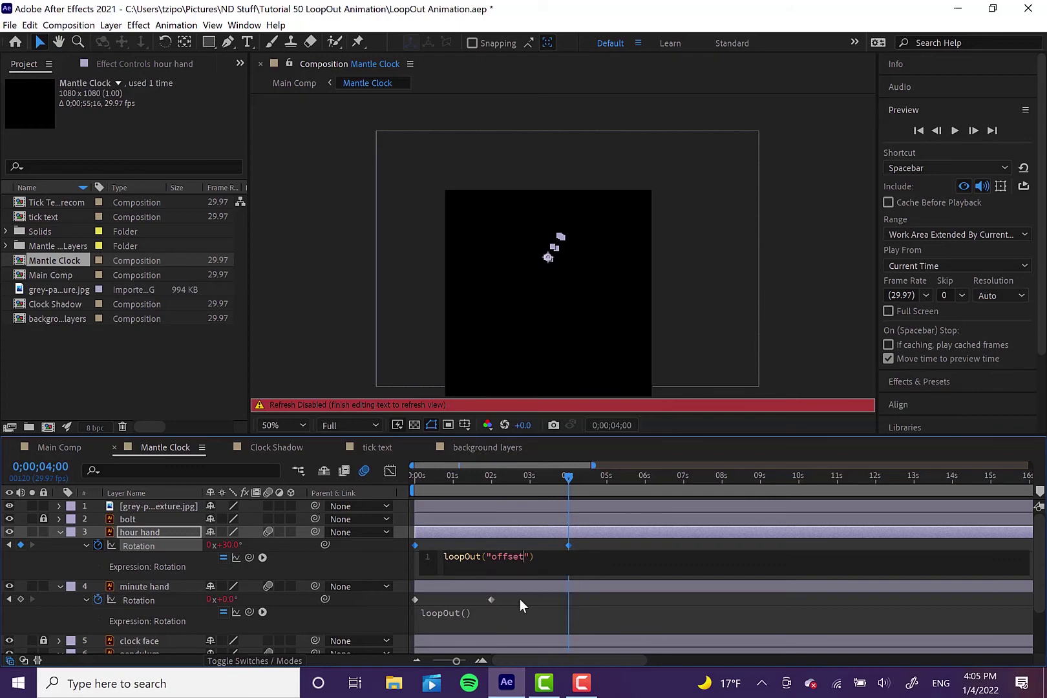
{"action": "left_click", "coordinate": [828, 234]}
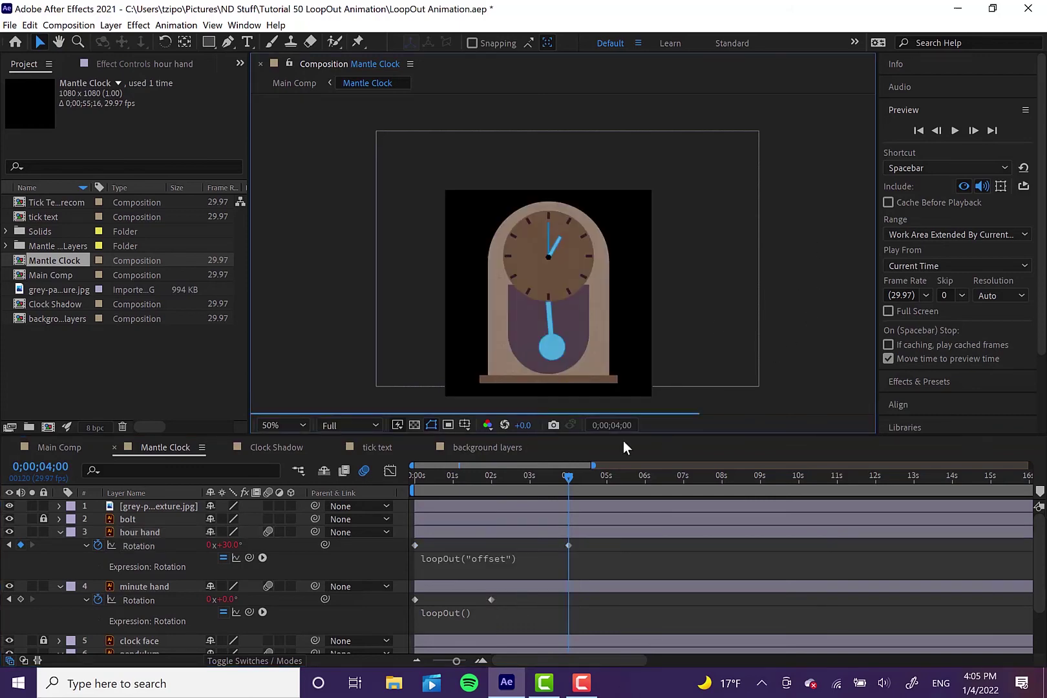
{"action": "left_click", "coordinate": [427, 475]}
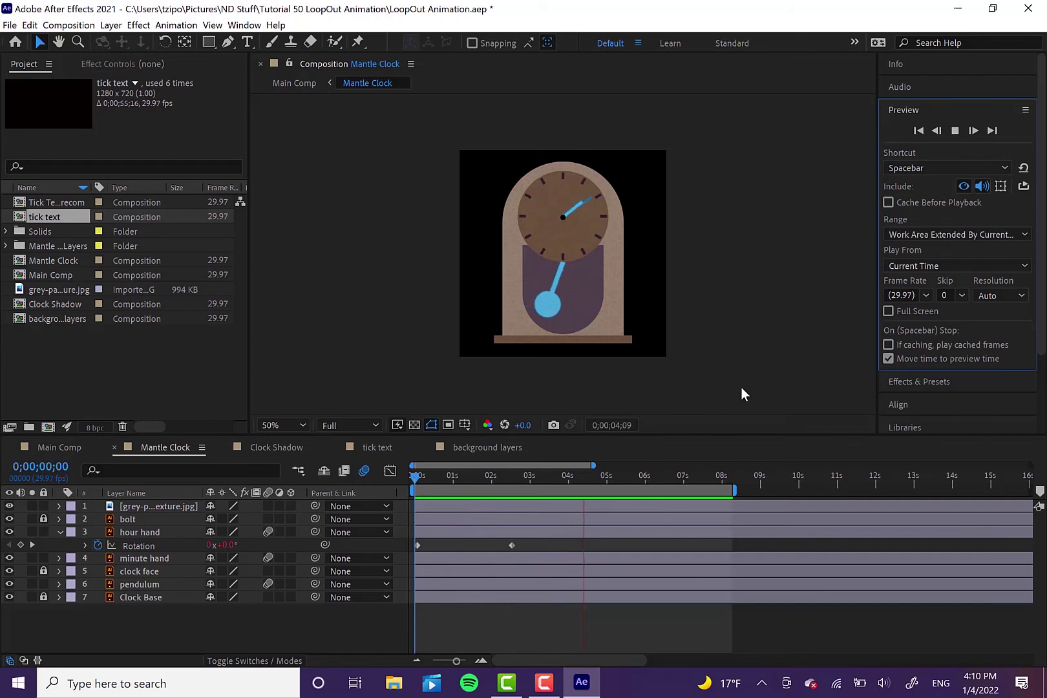
Reveal the rotation keyframes of the hour hand, minute hand and pendulum layers together, leaving all layers deselected.
{"action": "left_click", "coordinate": [155, 532]}
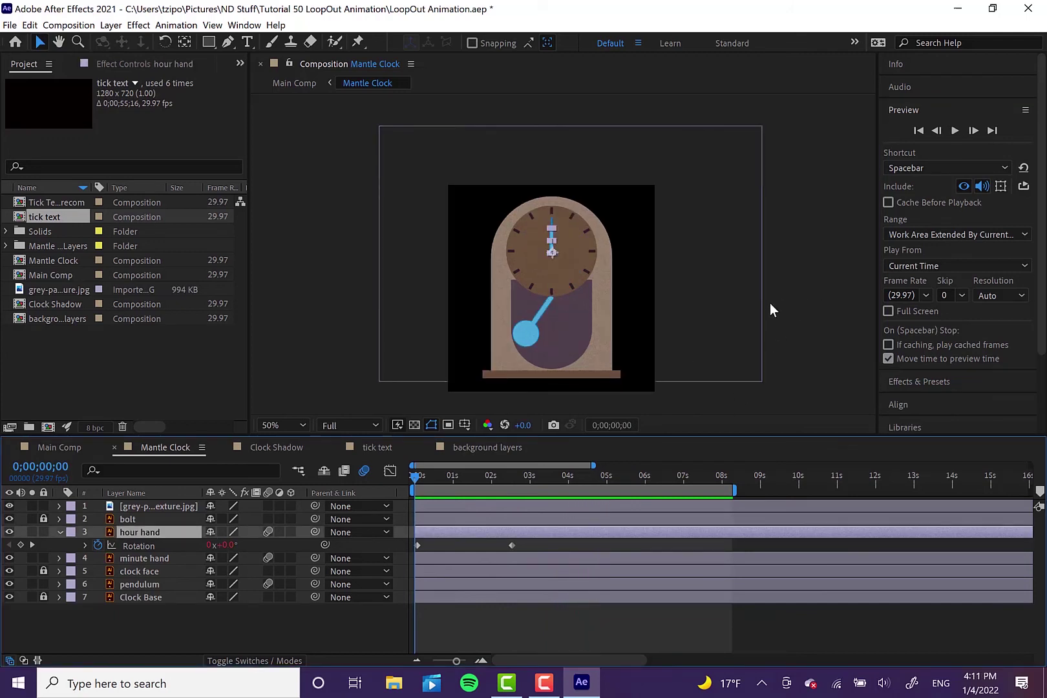
{"action": "left_click", "coordinate": [130, 587], "text": "ctrl"}
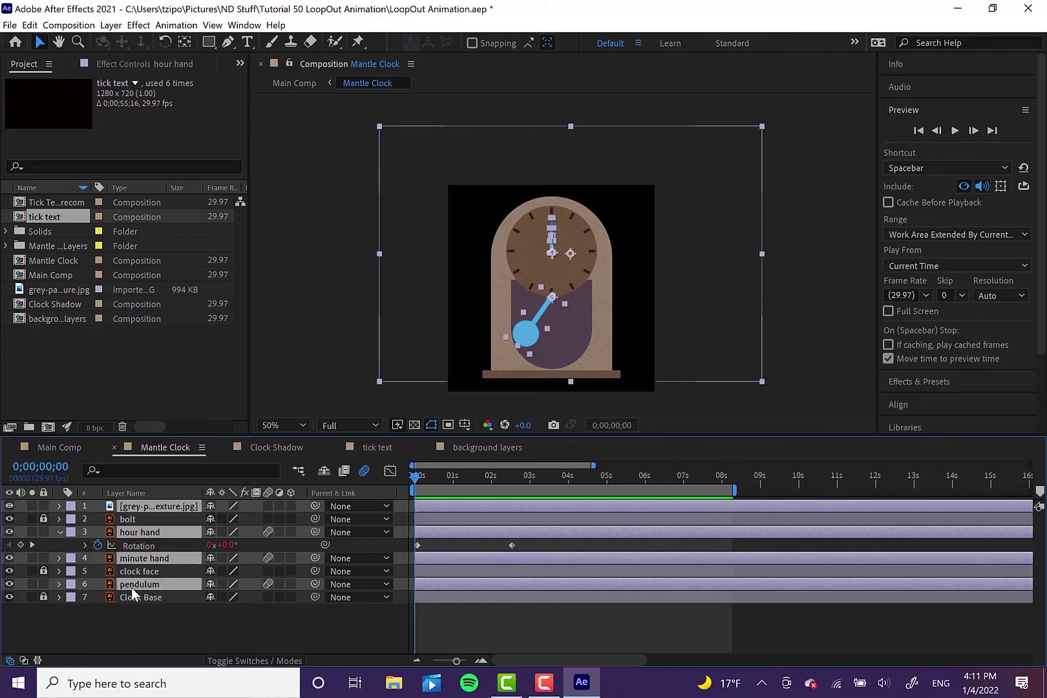
{"action": "key", "text": "u"}
{"action": "key", "text": "u"}
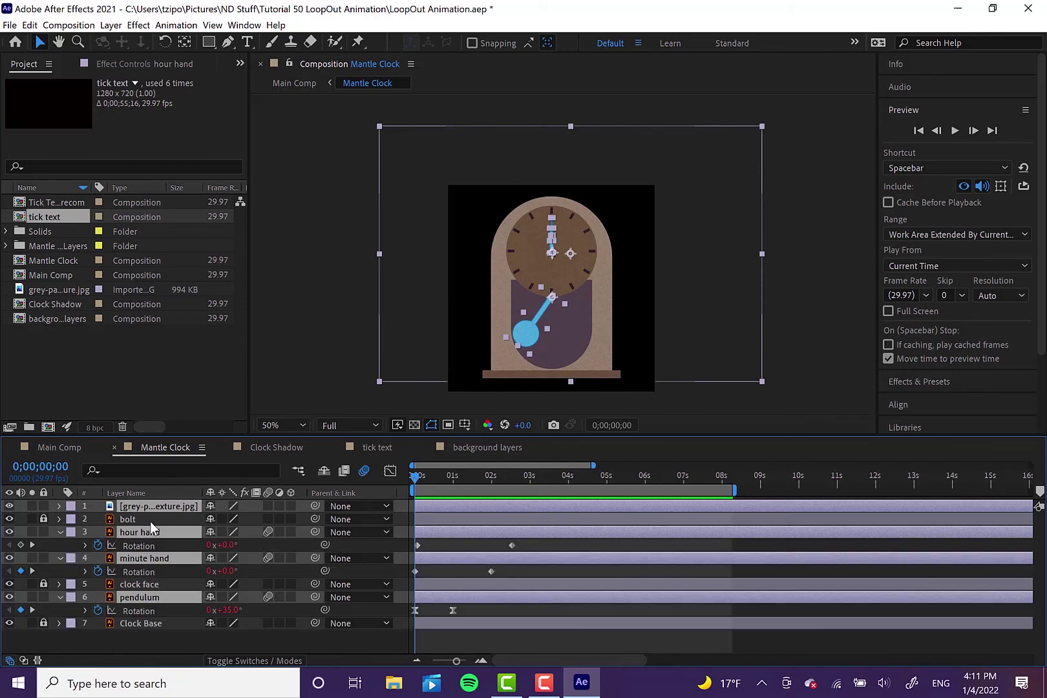
{"action": "key", "text": "F2"}
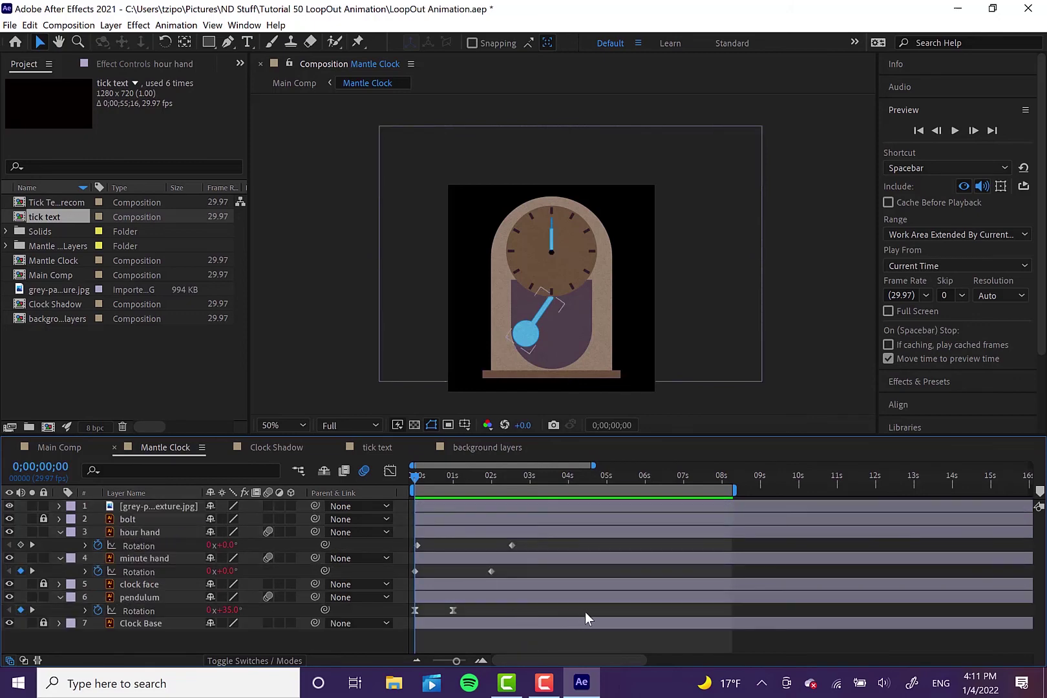
Compress all rotation keyframes of both hands and the pendulum proportionally, bringing the hour hand's last keyframe to about 1 second.
{"action": "left_click_drag", "start_coordinate": [398, 523], "coordinate": [585, 613]}
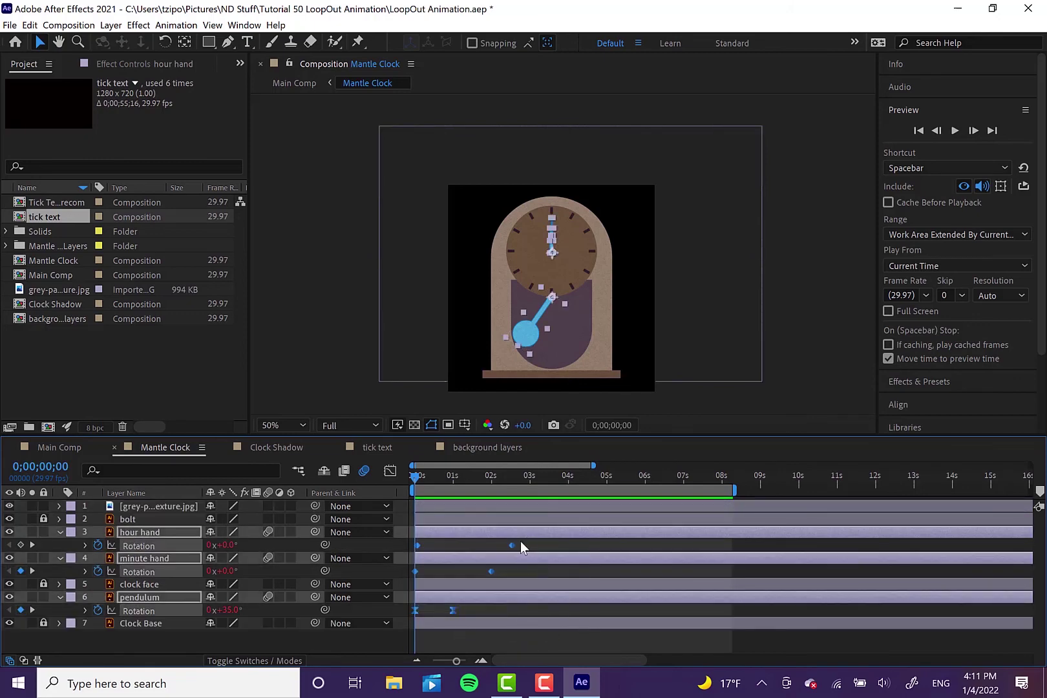
{"action": "mouse_move", "coordinate": [512, 545]}
{"action": "left_click_drag", "start_coordinate": [453, 545], "coordinate": [452, 545]}
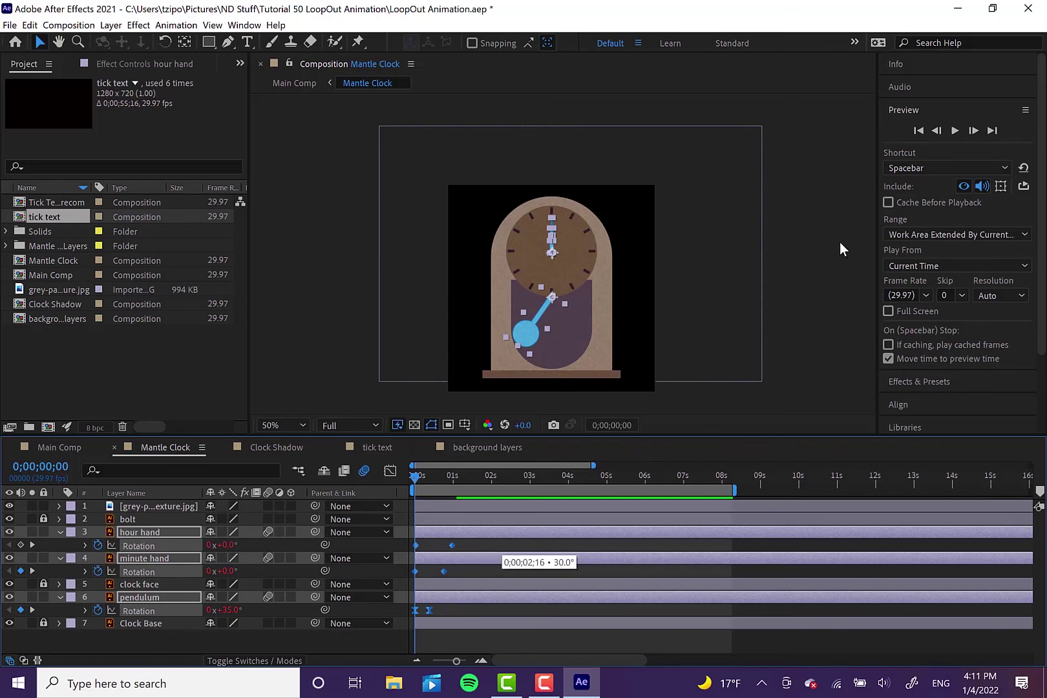
Preview the sped-up clock animation, then undo the keyframe compression and return to the start of the composition.
{"action": "left_click", "coordinate": [956, 131]}
{"action": "left_click", "coordinate": [956, 131]}
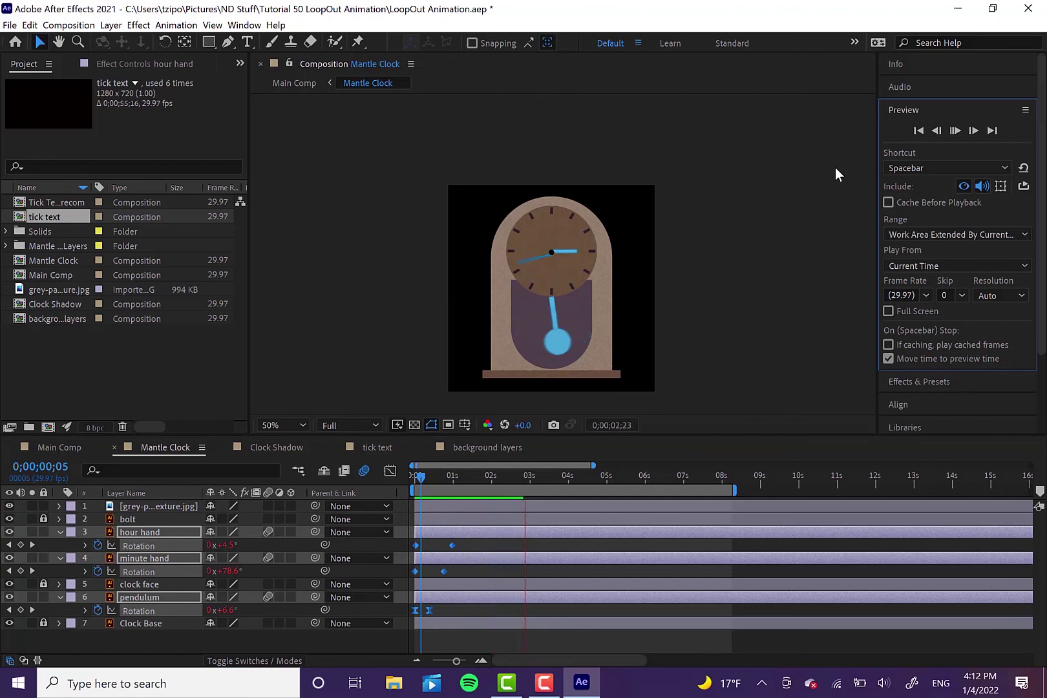
{"action": "left_click", "coordinate": [819, 263]}
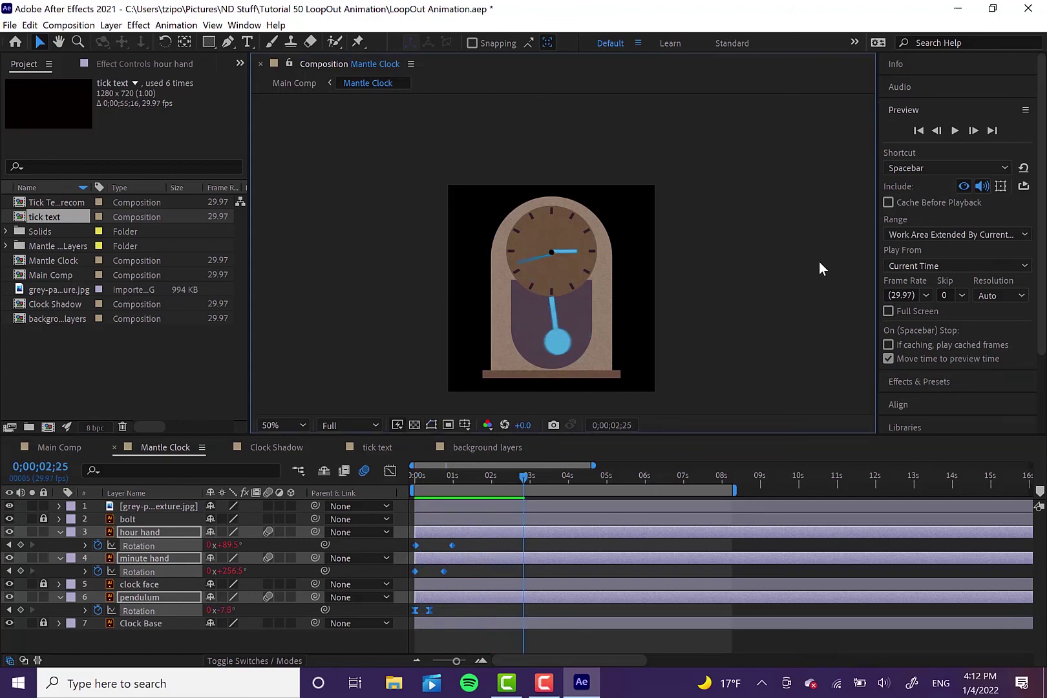
{"action": "key", "text": "Home"}
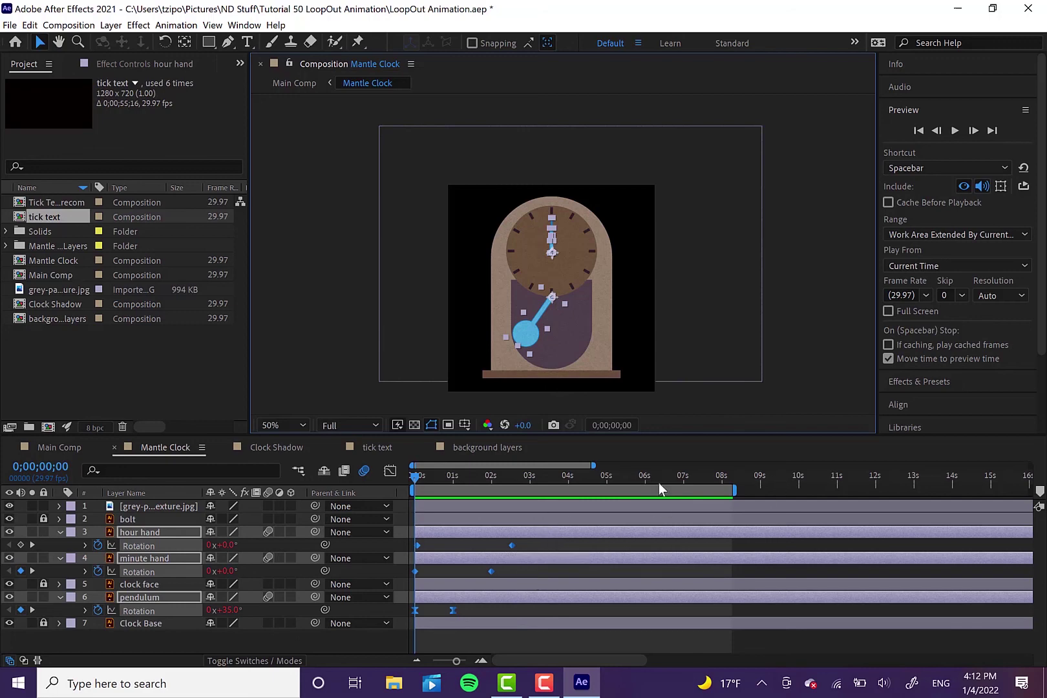
{"action": "left_click", "coordinate": [490, 634]}
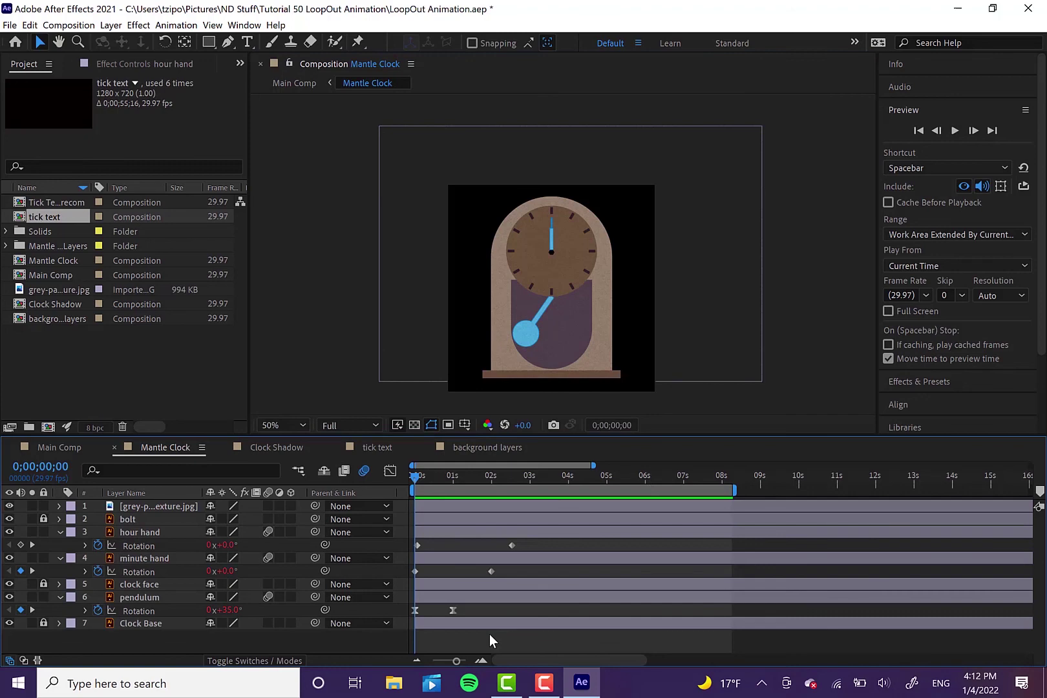